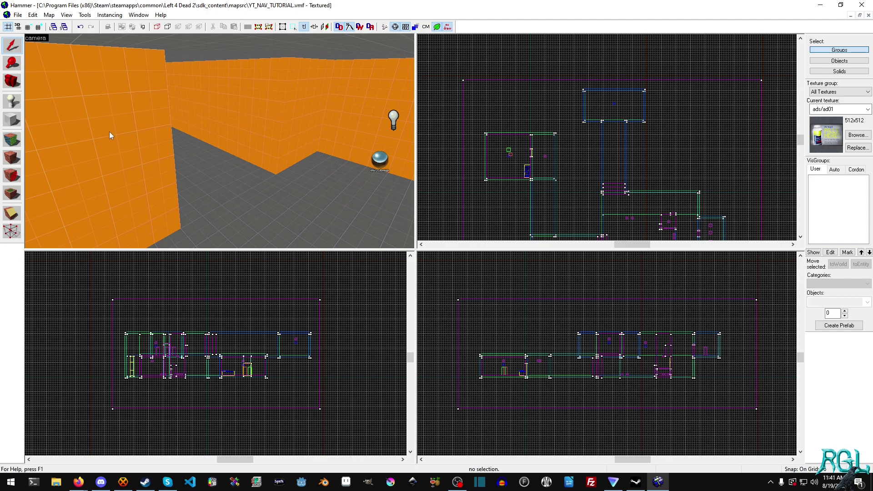
# - Filter textures by 'dev' and make dev/dev_measuregeneric01 the current texture
pyautogui.click(858, 135)
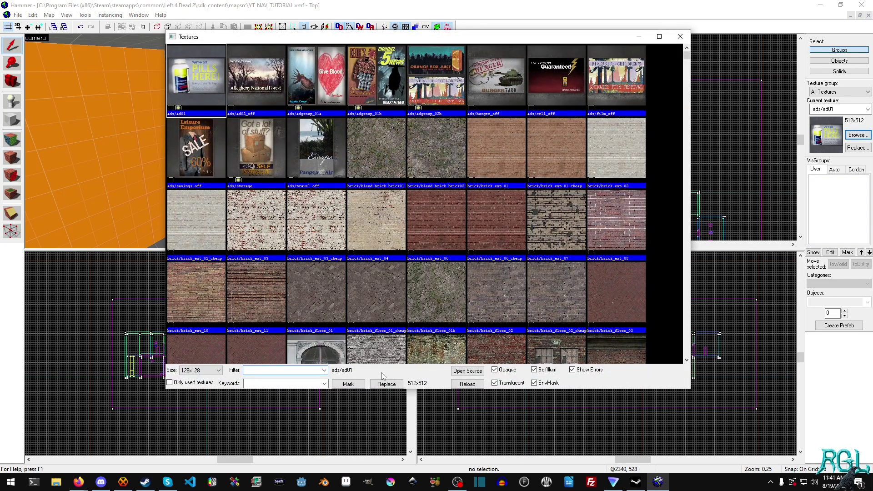
pyautogui.scroll(-6, 441, 269)
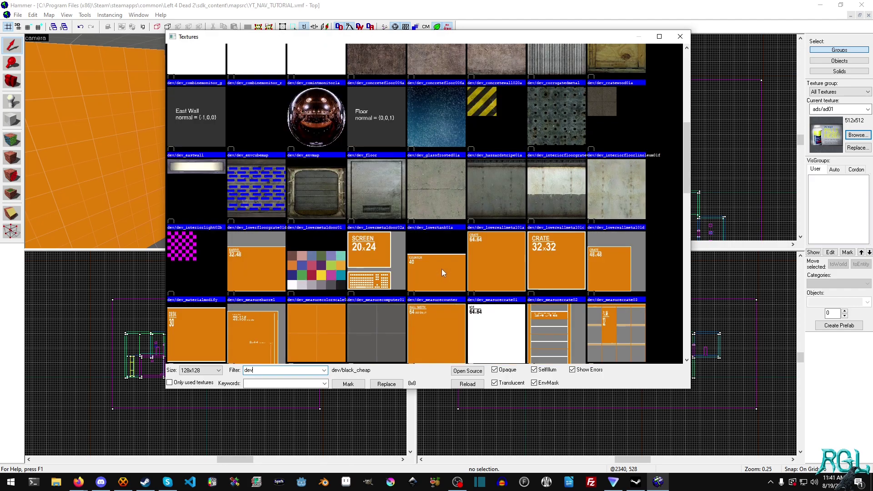
pyautogui.doubleClick(326, 257)
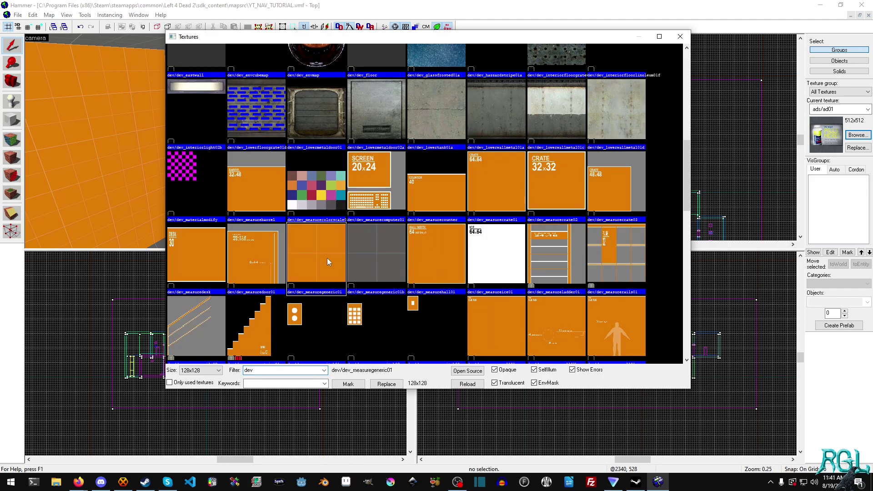
pyautogui.scroll(5, 602, 117)
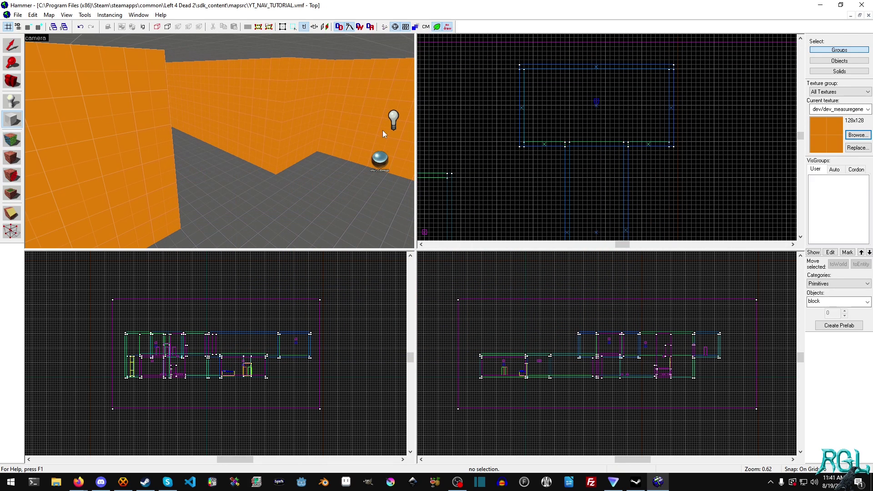
# - Draw a 192×16 block across the wall gap and create it as a solid
pyautogui.click(269, 96)
pyautogui.click(305, 105)
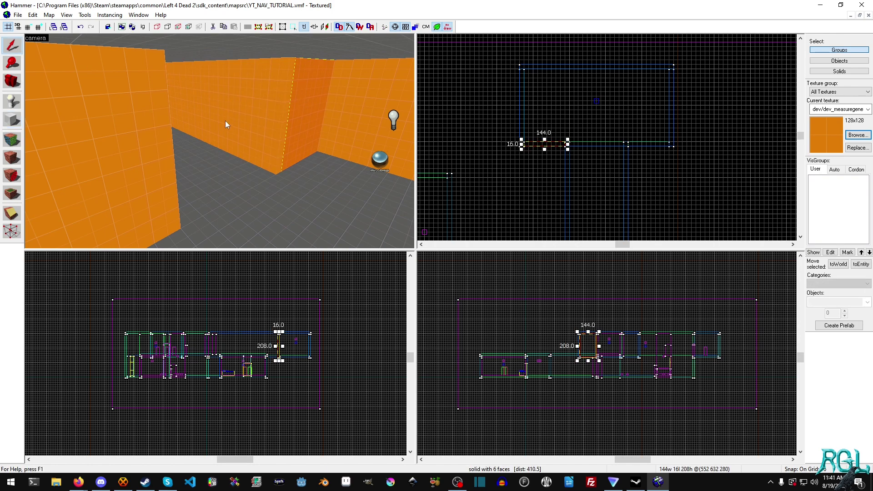
pyautogui.click(16, 121)
pyautogui.scroll(3, 564, 145)
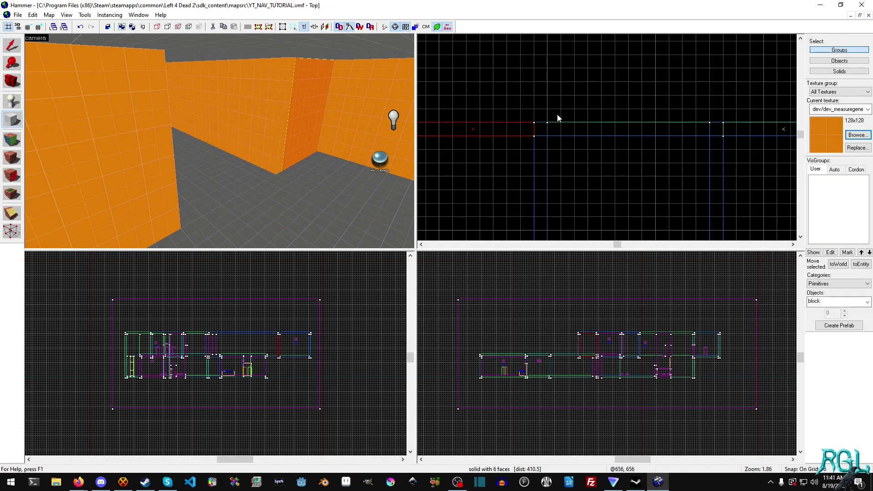
pyautogui.press('Return')
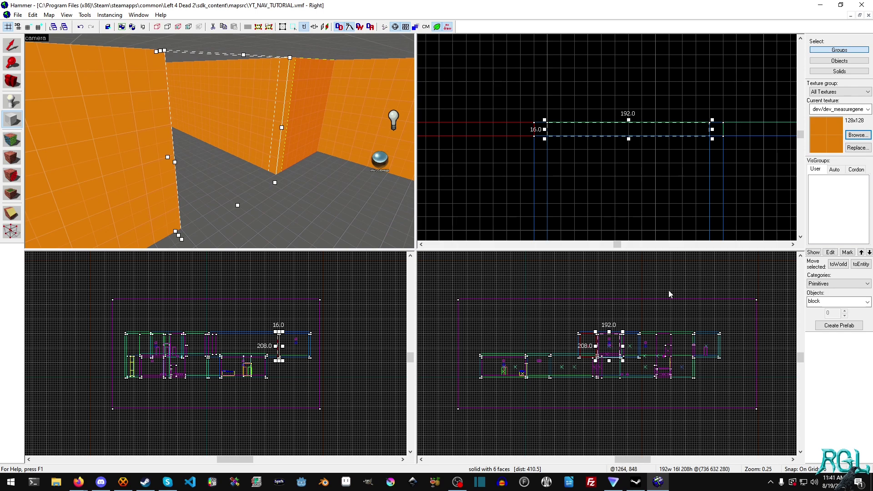
pyautogui.scroll(6, 532, 365)
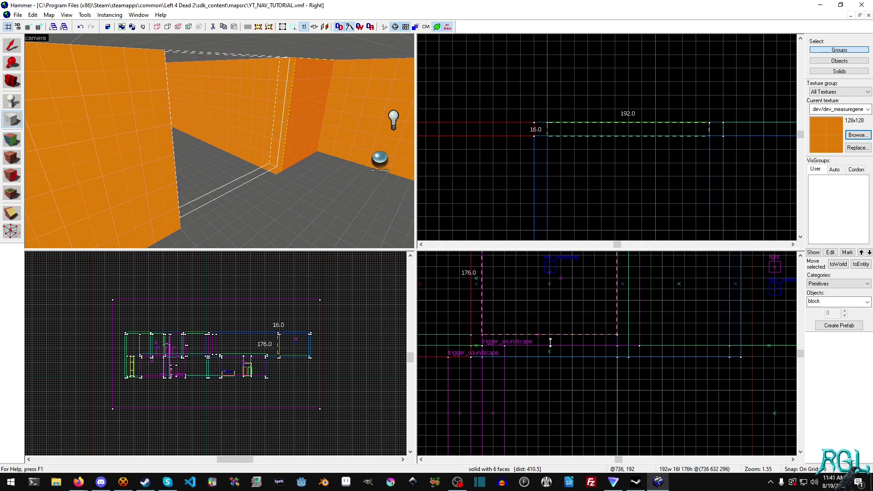
pyautogui.press('Return')
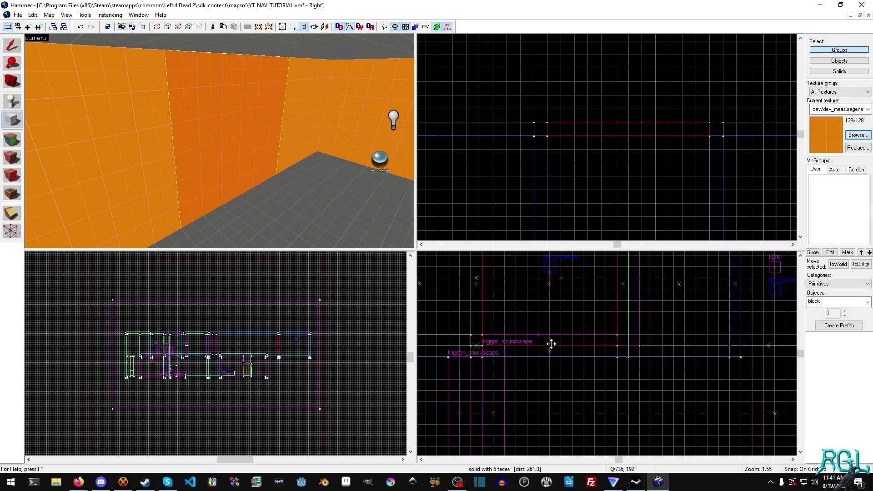
# - Deselect the new wall block and centre it in the Top view
pyautogui.click(11, 45)
pyautogui.click(624, 82)
pyautogui.moveTo(623, 82); pyautogui.dragTo(601, 114, button='middle')
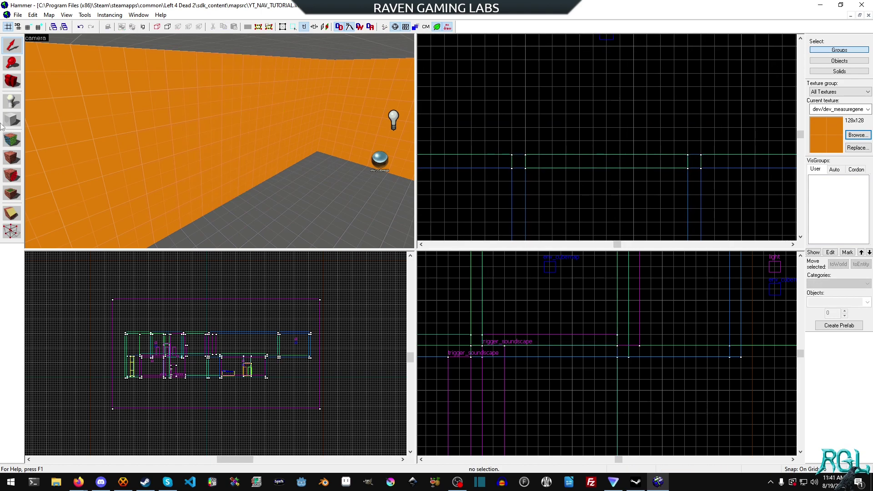
# - Place a prop_door_rotating_checkpoint entity at the wall's centre using a finer grid
pyautogui.click(12, 101)
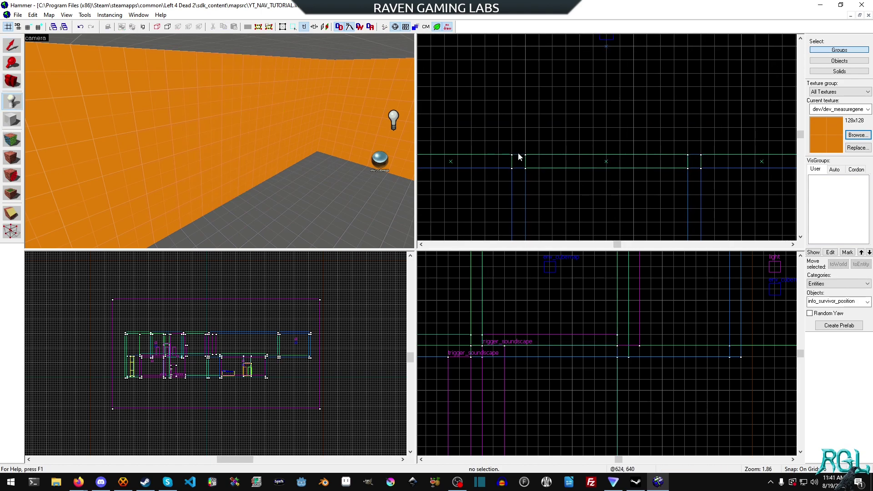
pyautogui.click(843, 302)
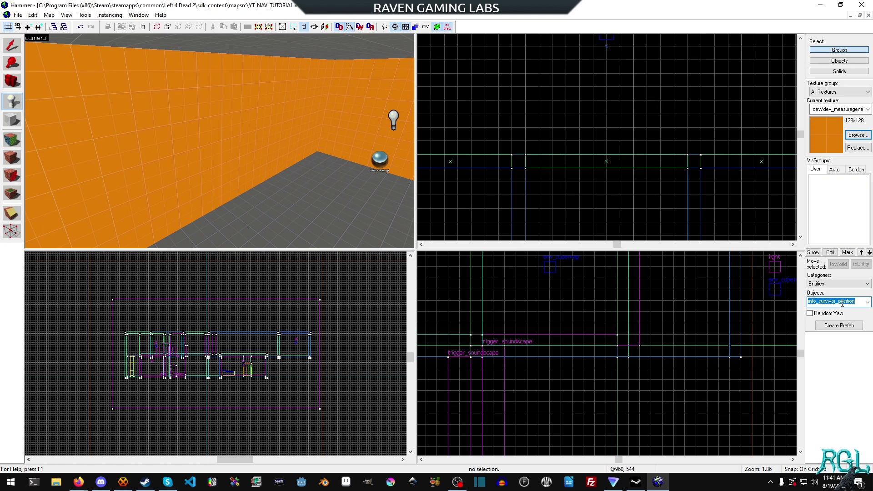
pyautogui.write('prop_')
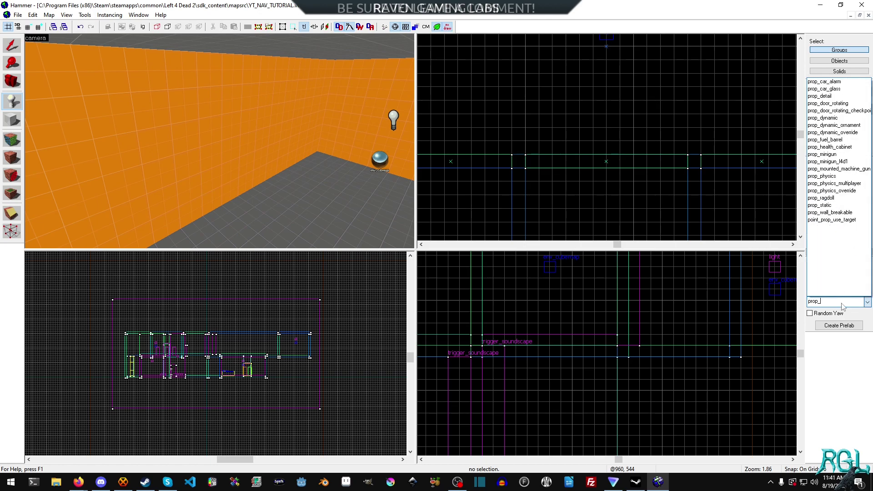
pyautogui.click(839, 110)
pyautogui.moveTo(640, 126)
pyautogui.mouseDown()
pyautogui.moveTo(605, 162)
pyautogui.moveTo(612, 165)
pyautogui.mouseUp()
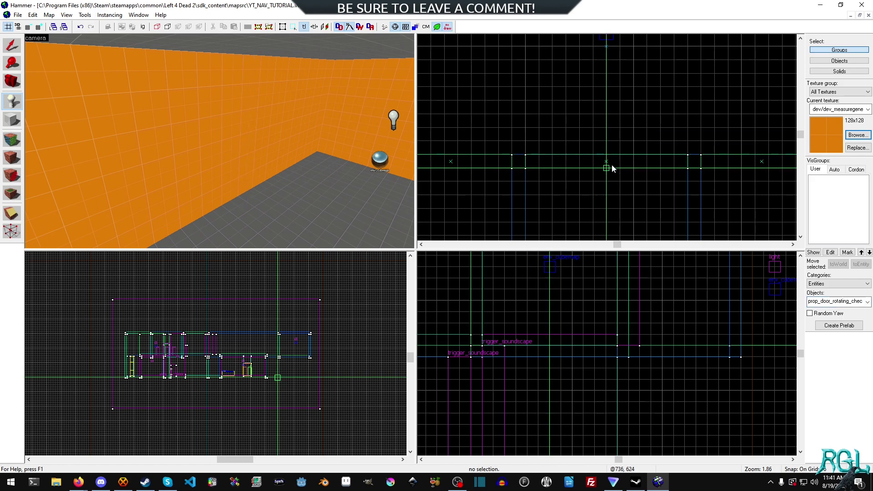
pyautogui.scroll(5, 613, 155)
pyautogui.press('[')
pyautogui.click(600, 169)
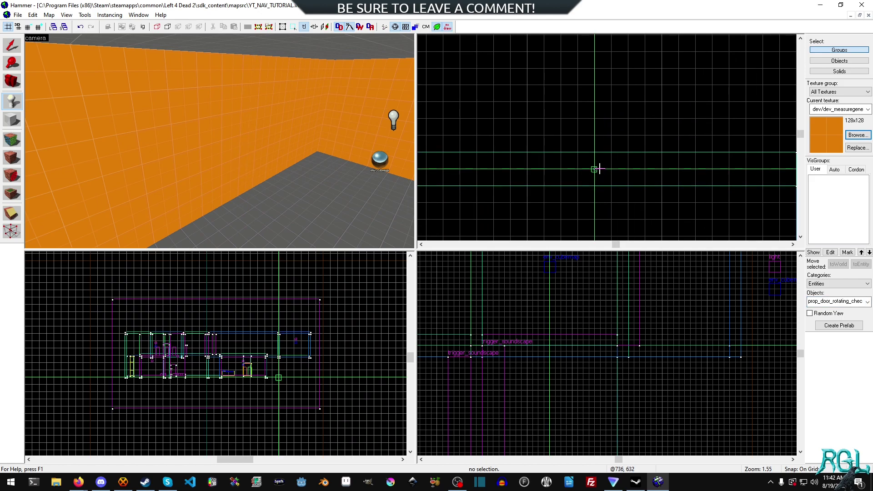
pyautogui.press('Return')
pyautogui.click(8, 51)
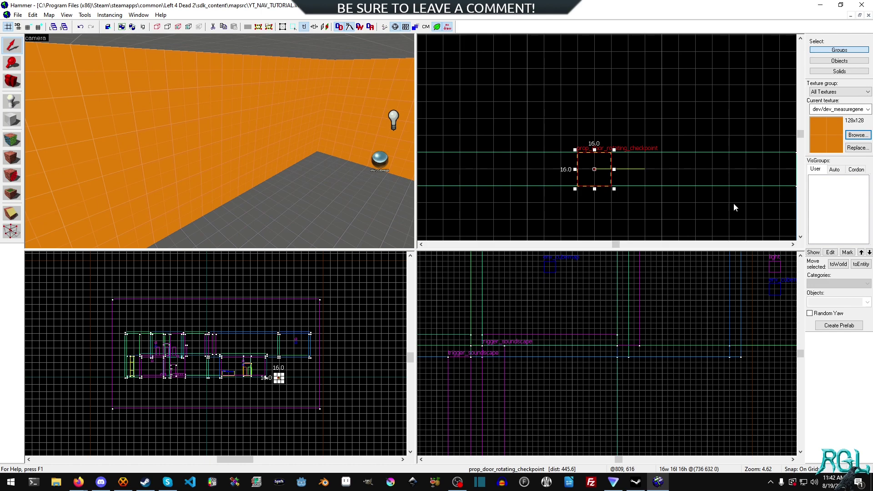
# - Open the door's properties and browse World Model models filtered by 'checkpoint'
pyautogui.rightClick(605, 178)
pyautogui.click(629, 374)
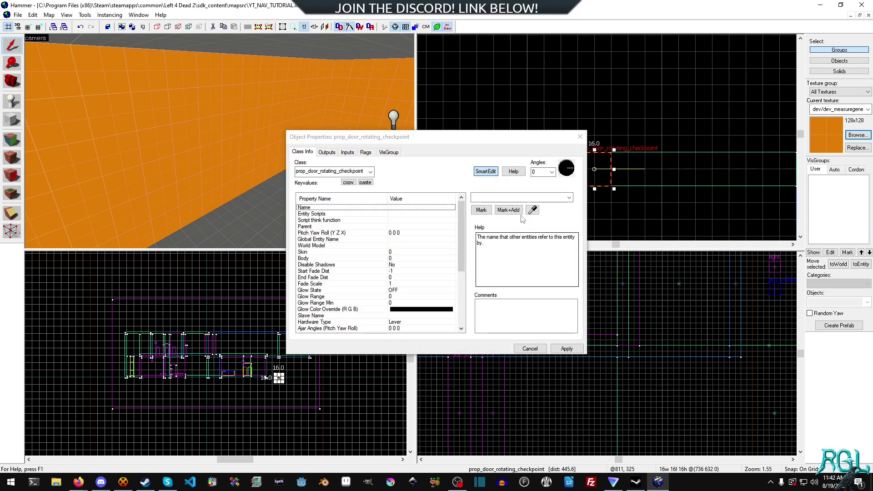
pyautogui.click(329, 245)
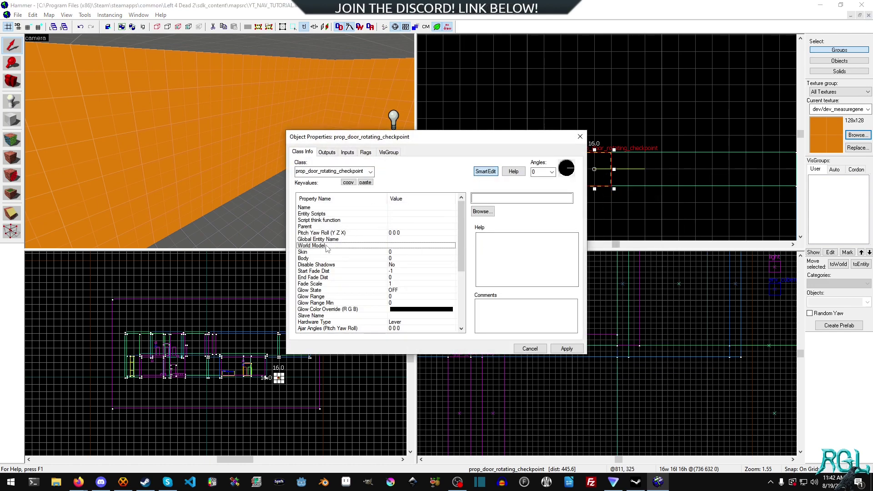
pyautogui.click(483, 211)
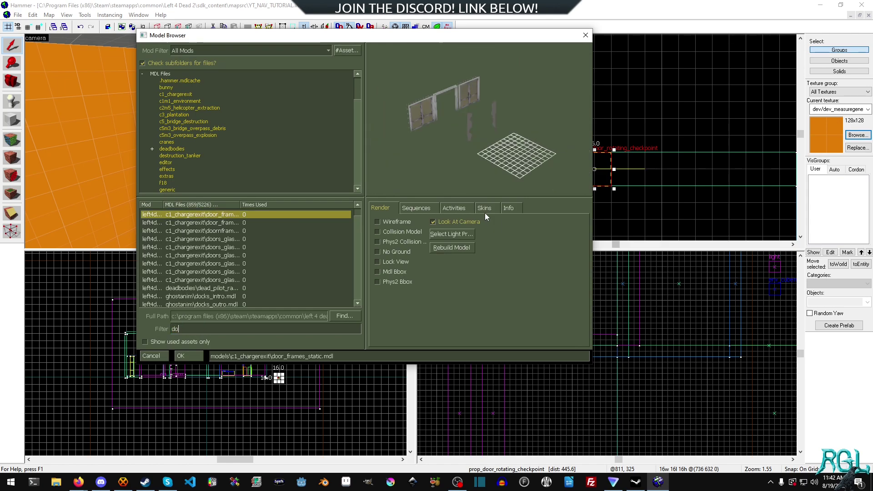
pyautogui.hotkey('ctrl', 'a')
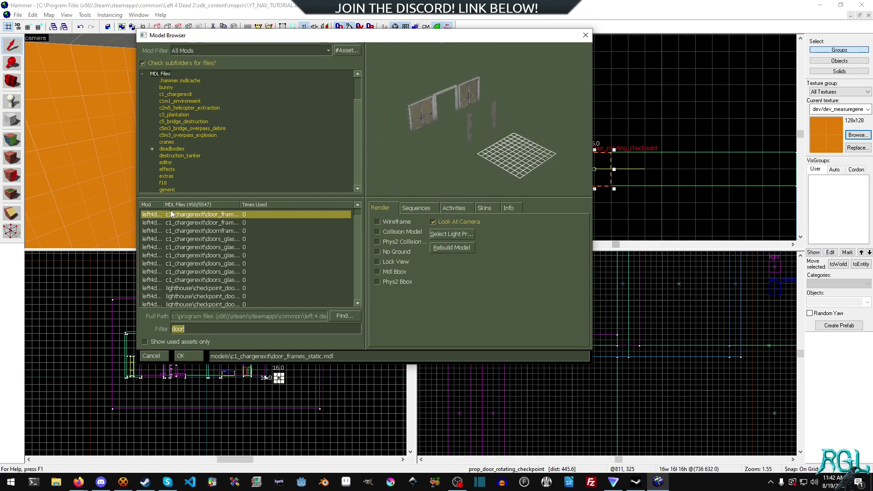
pyautogui.write('checkpoint')
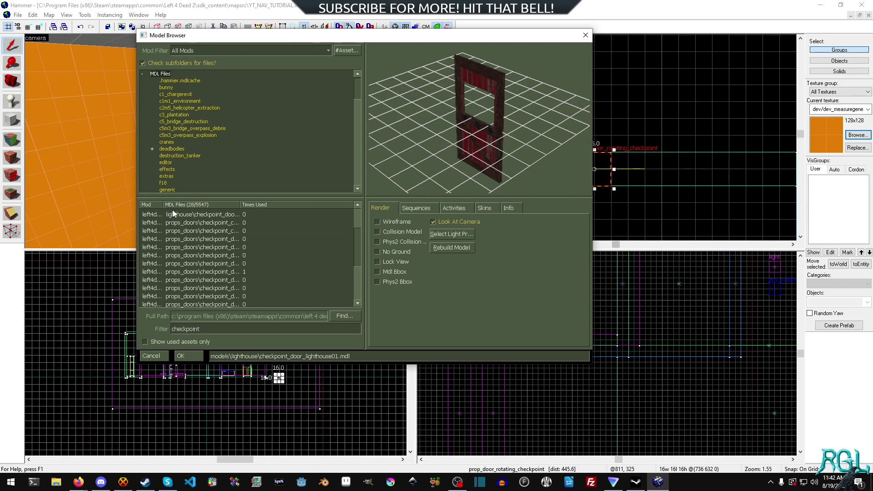
# - Preview the checkpoint models and settle on checkpoint_door_-02
pyautogui.click(220, 224)
pyautogui.press('Down')
pyautogui.press('Down')
pyautogui.press('Down')
pyautogui.press('Down')
pyautogui.press('Down')
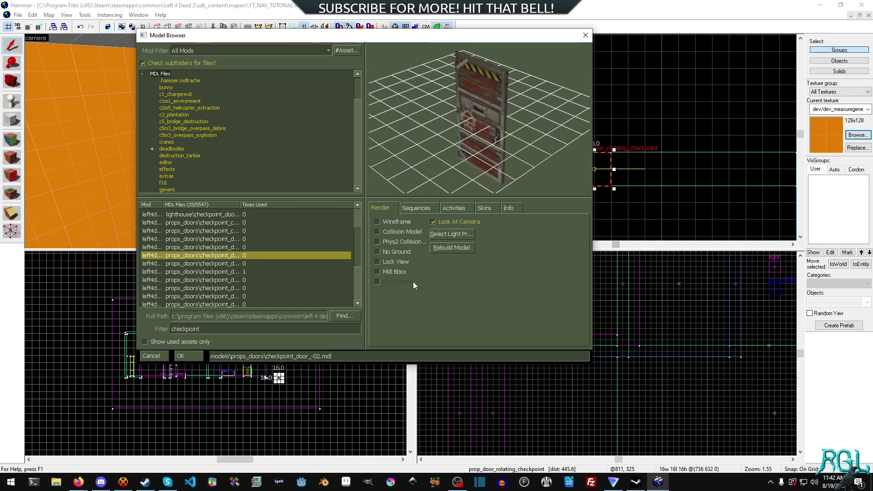
pyautogui.press('Up')
pyautogui.press('Up')
pyautogui.press('Down')
pyautogui.press('Down')
pyautogui.press('Down')
pyautogui.press('Down')
pyautogui.press('Down')
pyautogui.press('Down')
pyautogui.press('Down')
pyautogui.press('Down')
pyautogui.press('Down')
pyautogui.press('Down')
pyautogui.press('Down')
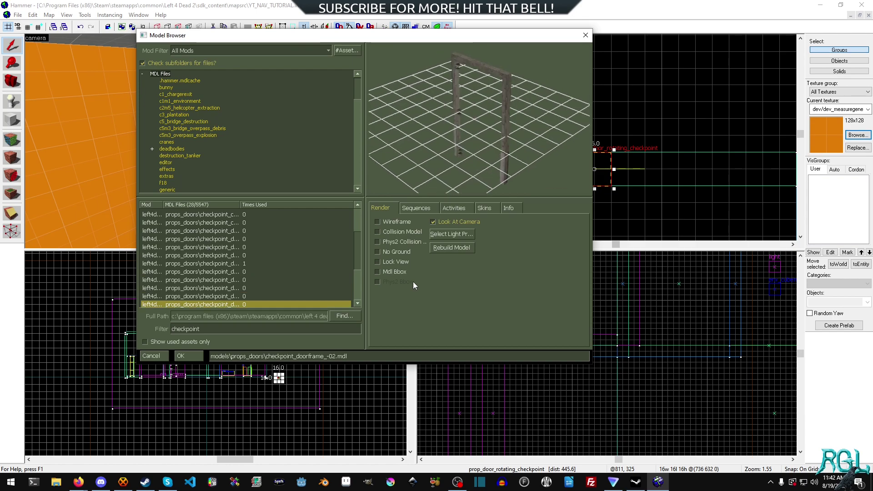
pyautogui.press('Down')
pyautogui.press('Down')
pyautogui.press('Down')
pyautogui.press('Down')
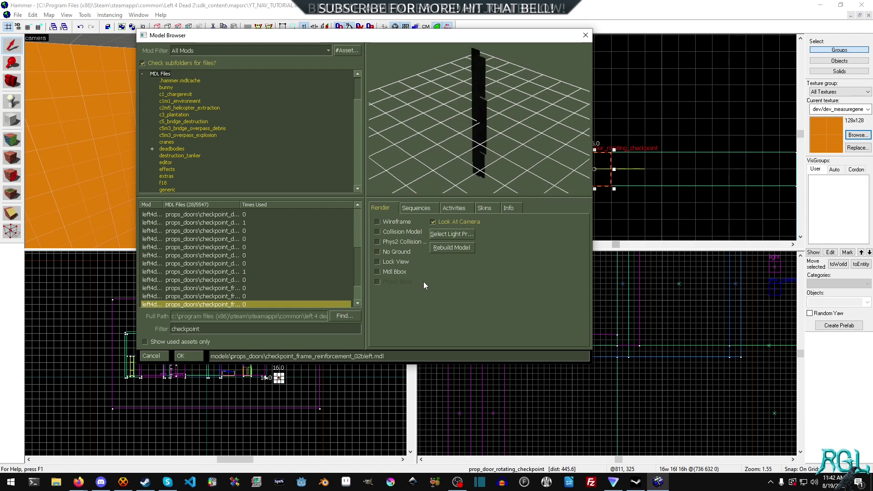
pyautogui.press('Down')
pyautogui.press('Down')
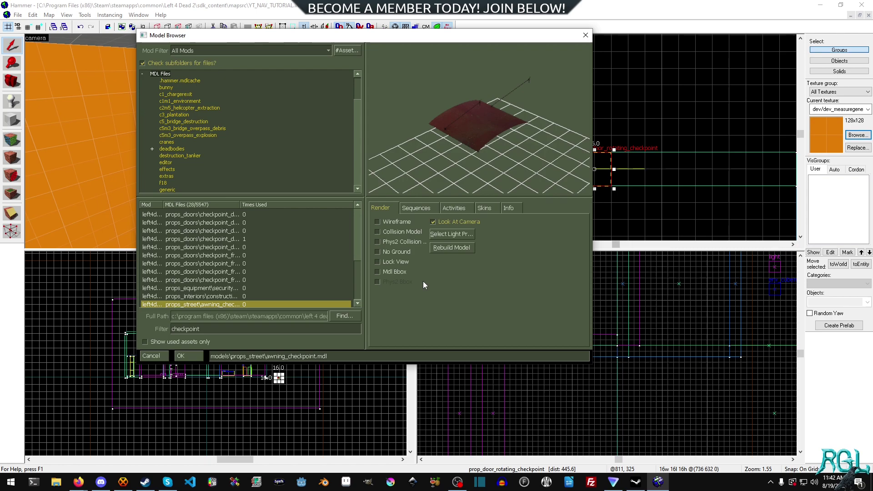
pyautogui.press('Up')
pyautogui.press('Up')
pyautogui.press('Up')
pyautogui.press('Up')
pyautogui.press('Up')
pyautogui.press('Up')
pyautogui.press('Up')
pyautogui.press('Up')
pyautogui.press('Up')
pyautogui.press('Up')
pyautogui.press('Up')
pyautogui.press('Up')
pyautogui.press('Up')
pyautogui.press('Up')
pyautogui.press('Up')
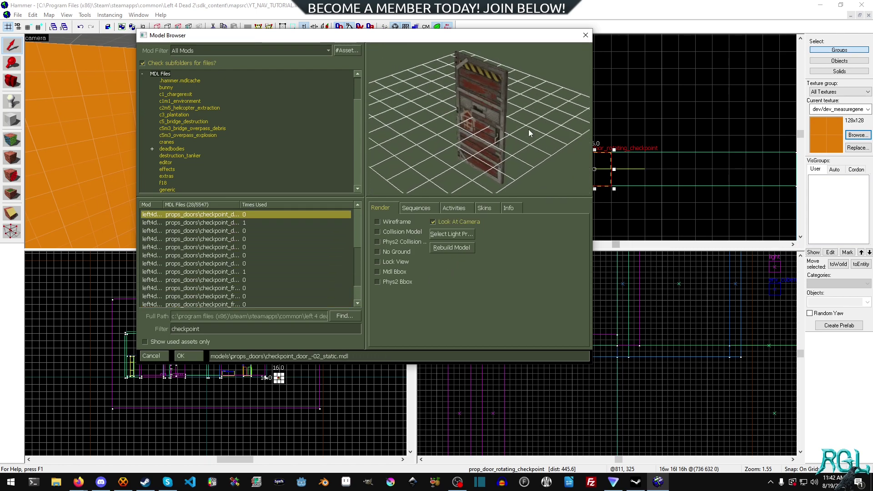
pyautogui.press('Up')
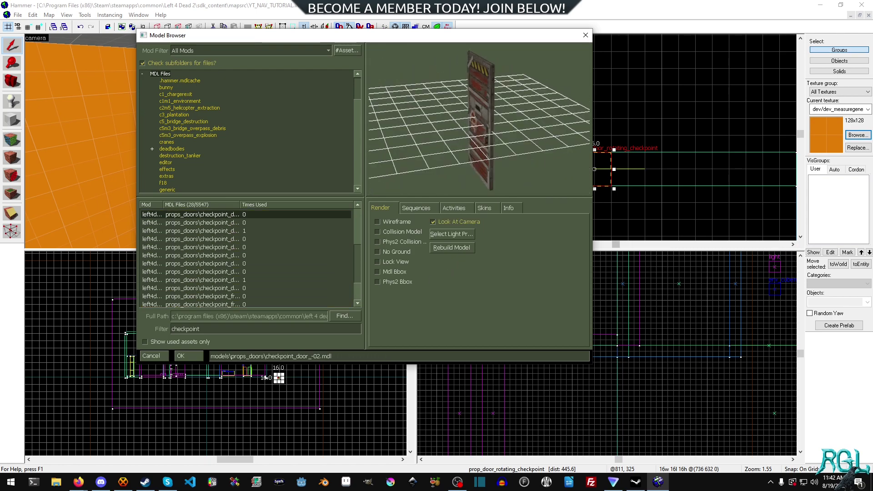
pyautogui.press('Down')
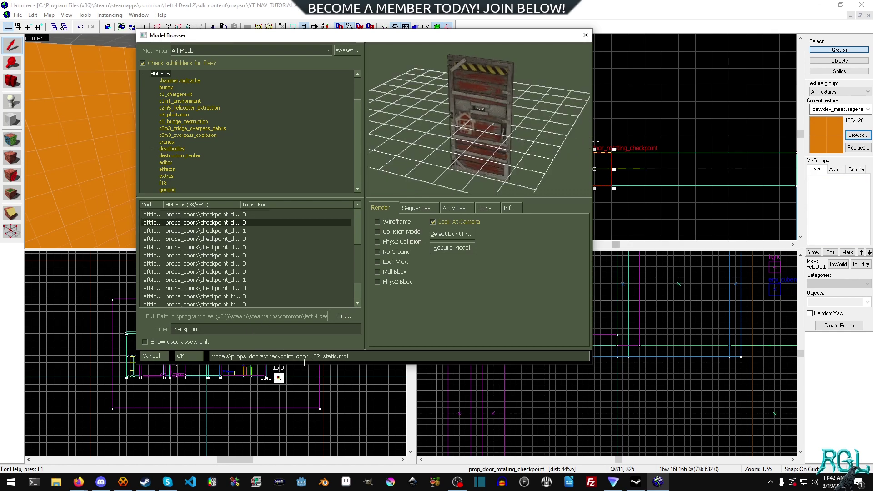
pyautogui.press('Up')
# - Check the model's skins and sequences, then confirm checkpoint_door_-02.mdl and apply it
pyautogui.click(486, 209)
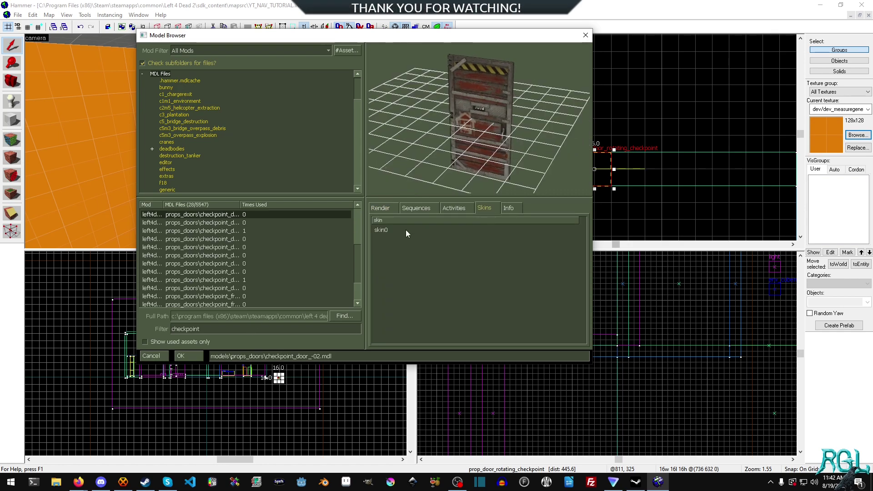
pyautogui.click(418, 207)
pyautogui.click(459, 203)
pyautogui.click(386, 209)
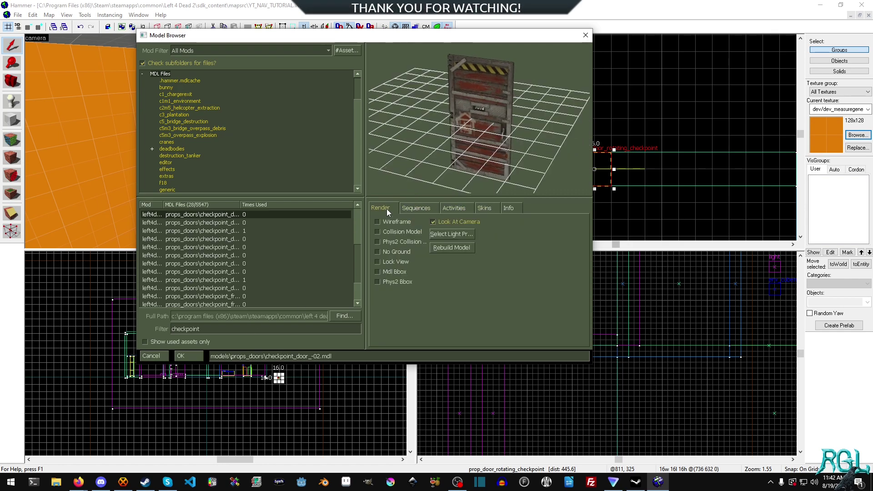
pyautogui.click(195, 355)
pyautogui.click(566, 348)
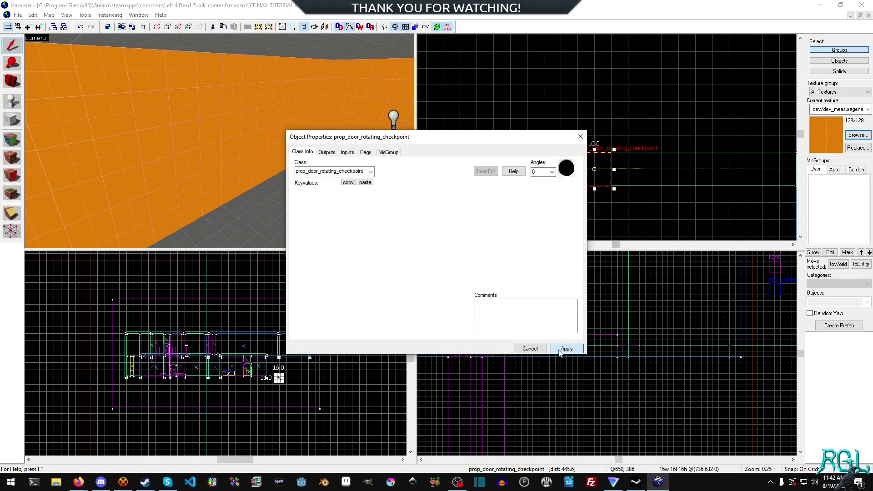
# - Close the properties and drag the door up in the side view onto the floor
pyautogui.click(530, 349)
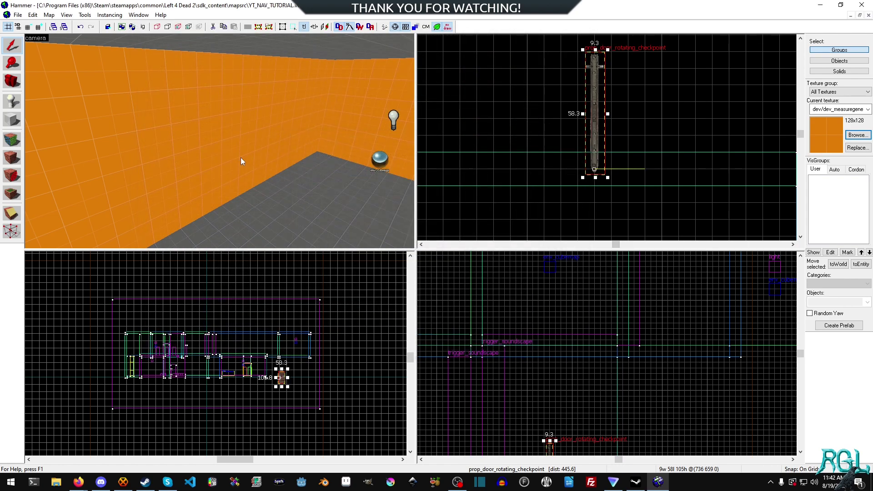
pyautogui.press('z')
pyautogui.press('z')
pyautogui.scroll(-4, 577, 338)
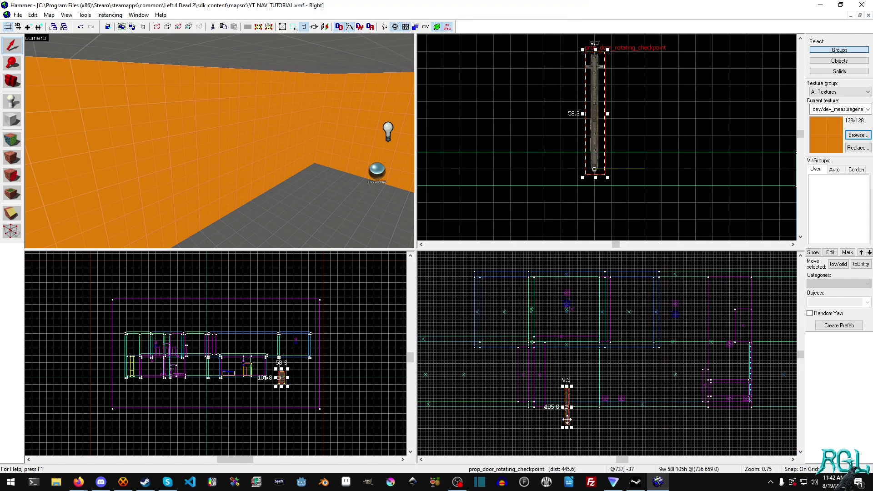
pyautogui.moveTo(567, 420); pyautogui.dragTo(581, 340)
pyautogui.scroll(10, 569, 350)
pyautogui.scroll(-6, 596, 162)
pyautogui.scroll(5, 598, 154)
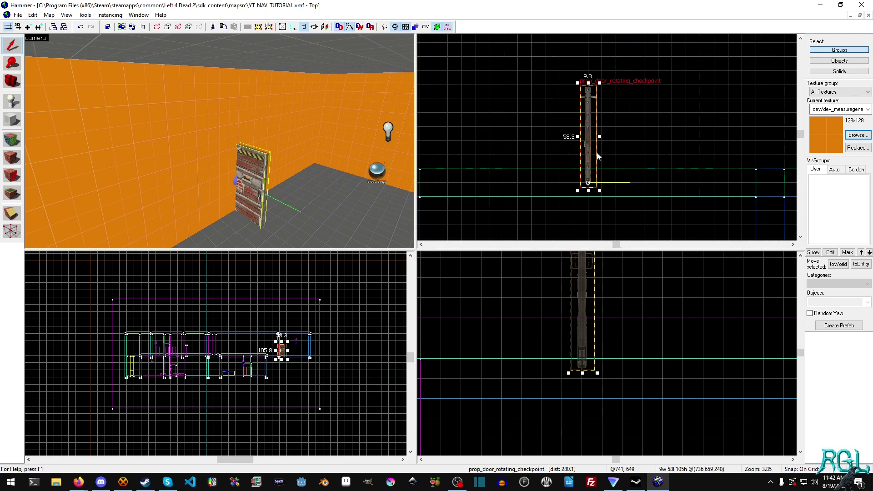
# - Open the door's Object Properties and select its Pitch Yaw Roll value for editing
pyautogui.rightClick(584, 148)
pyautogui.click(614, 346)
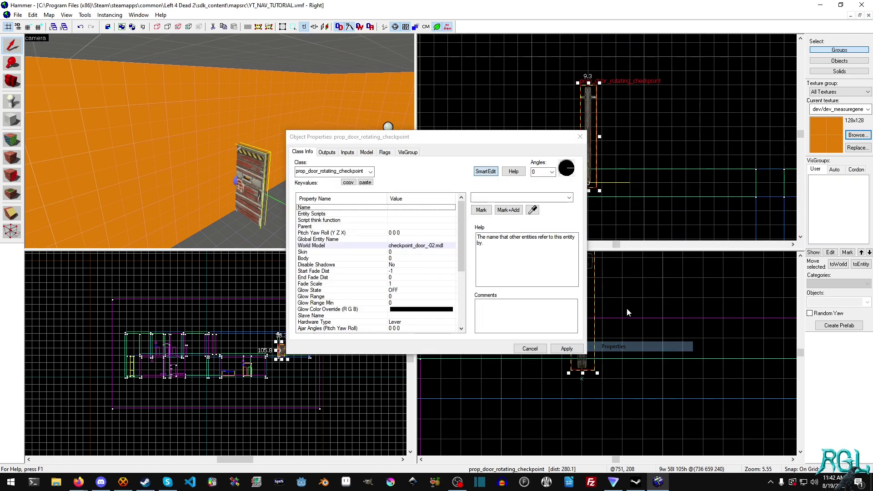
pyautogui.click(340, 232)
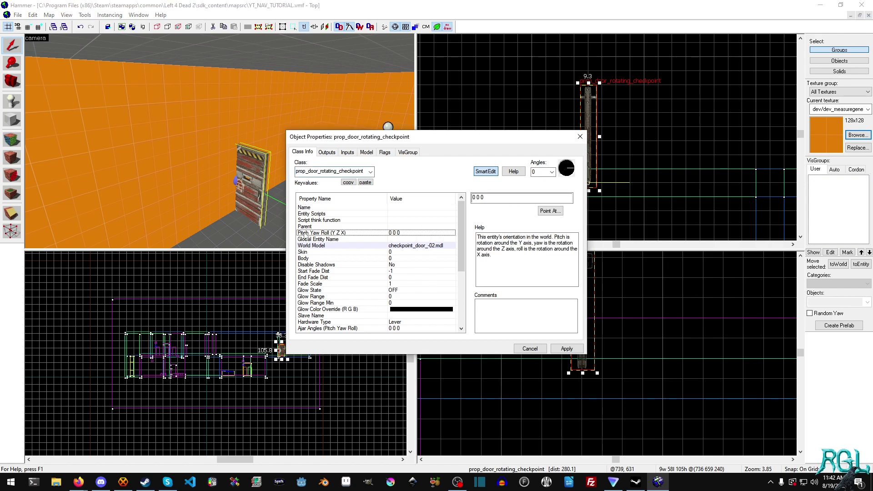
pyautogui.click(482, 197)
# - Enter a yaw of 90 for the door, apply it, and close the dialog
pyautogui.write('9')
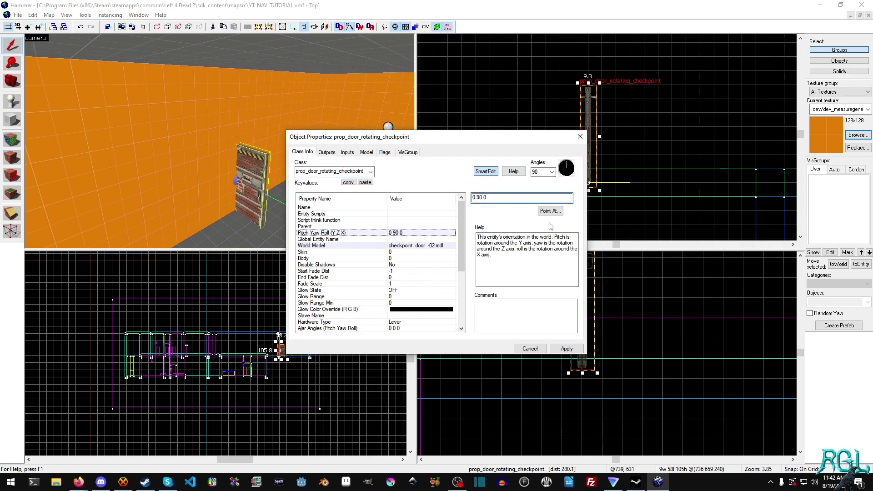
pyautogui.click(567, 348)
pyautogui.click(530, 348)
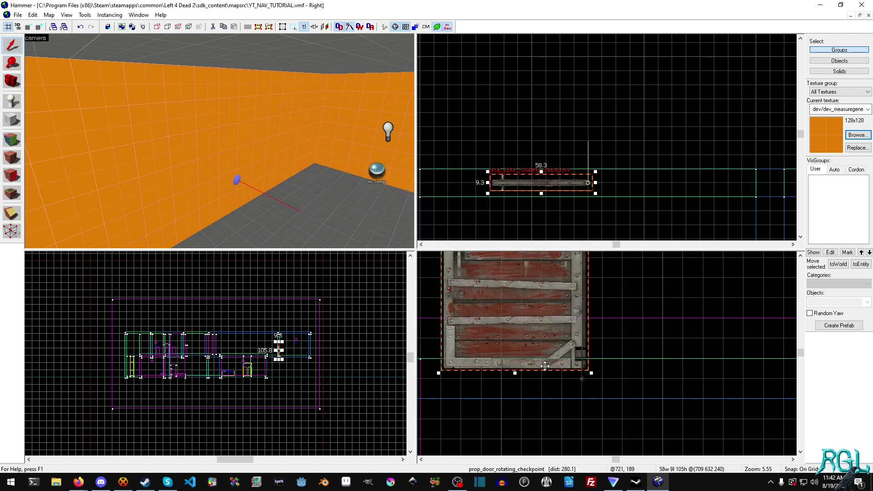
# - Move the door toward the wall and inspect both sides in the 3D view
pyautogui.moveTo(554, 185); pyautogui.dragTo(560, 140)
pyautogui.press('z')
pyautogui.press('w')
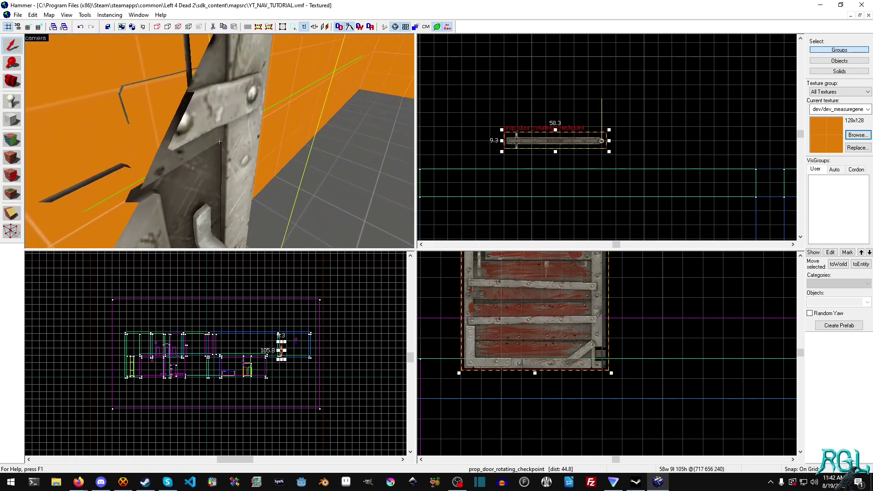
pyautogui.press('s')
pyautogui.press('d')
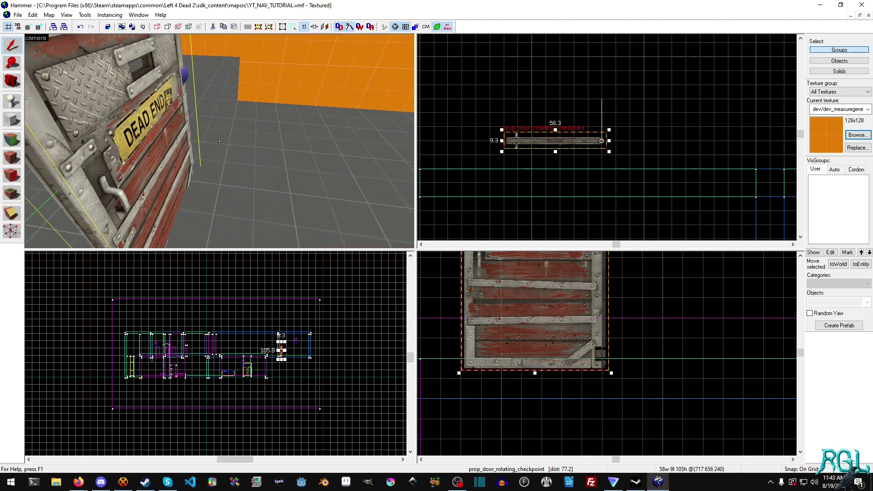
pyautogui.press('a')
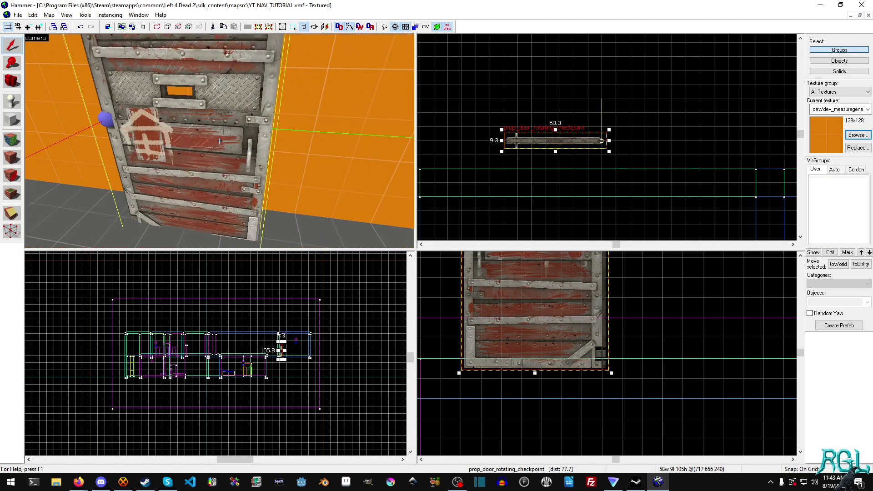
pyautogui.press('s')
pyautogui.press('w')
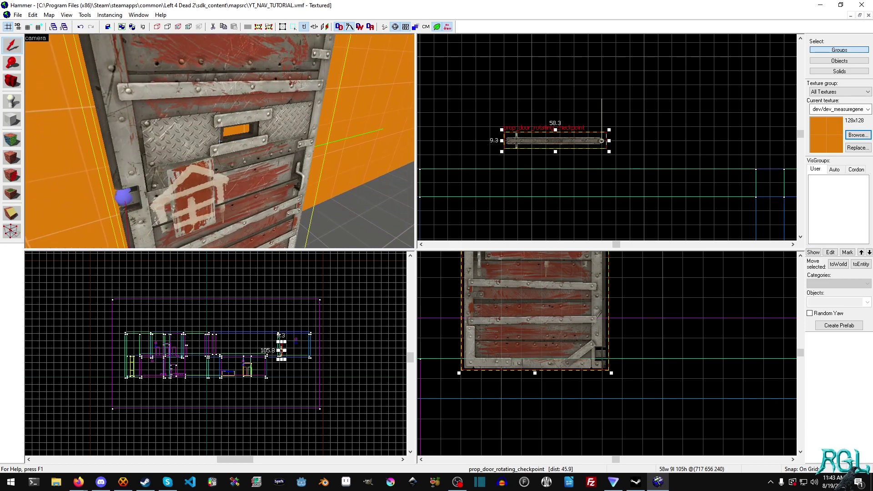
pyautogui.press('s')
pyautogui.press('z')
# - Slide the door into line with the wall block at 717 632 240, then deselect
pyautogui.moveTo(569, 139); pyautogui.dragTo(576, 171)
pyautogui.scroll(-4, 556, 180)
pyautogui.scroll(5, 561, 177)
pyautogui.click(585, 136)
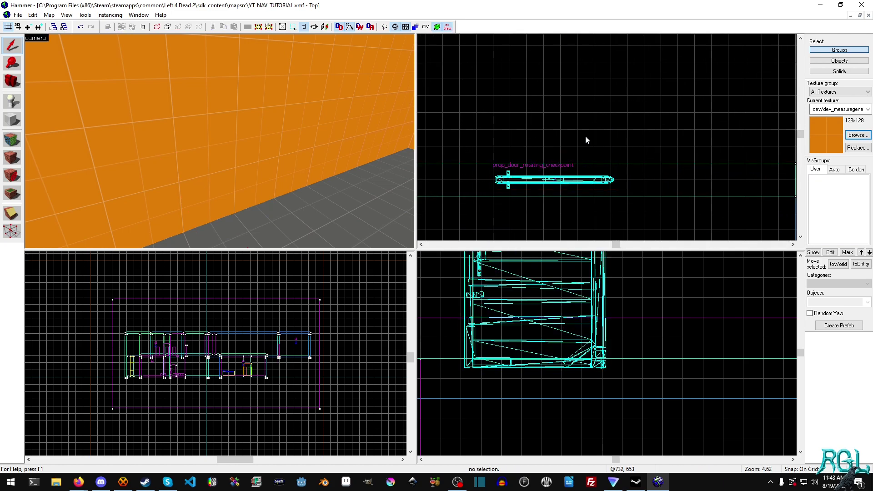
# - Clip the orange wall at both door edges, keeping both sides of each cut
pyautogui.click(228, 118)
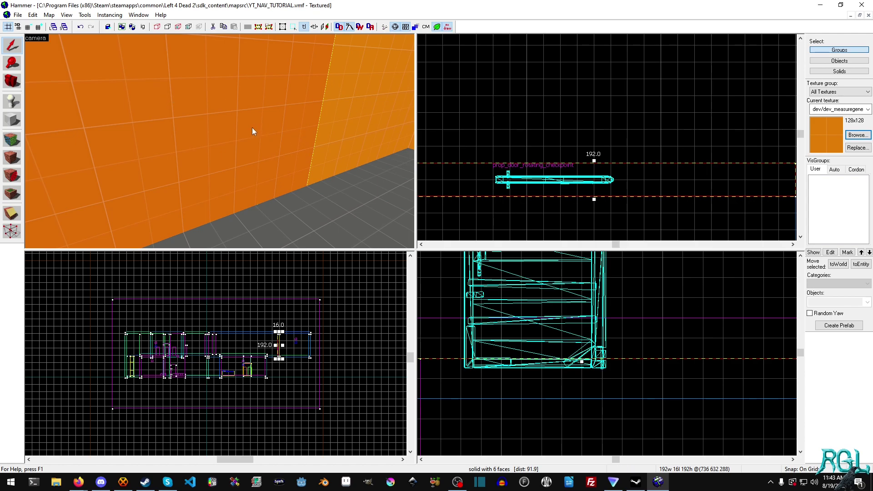
pyautogui.press('z')
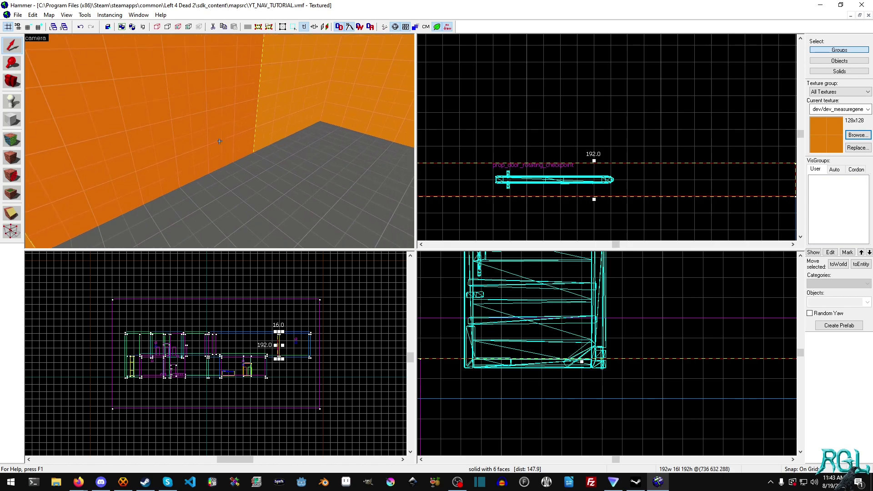
pyautogui.press('z')
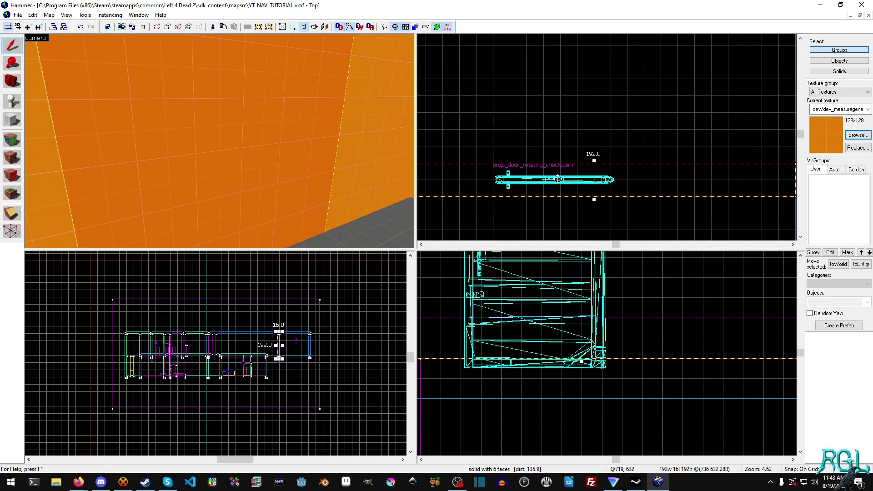
pyautogui.click(12, 215)
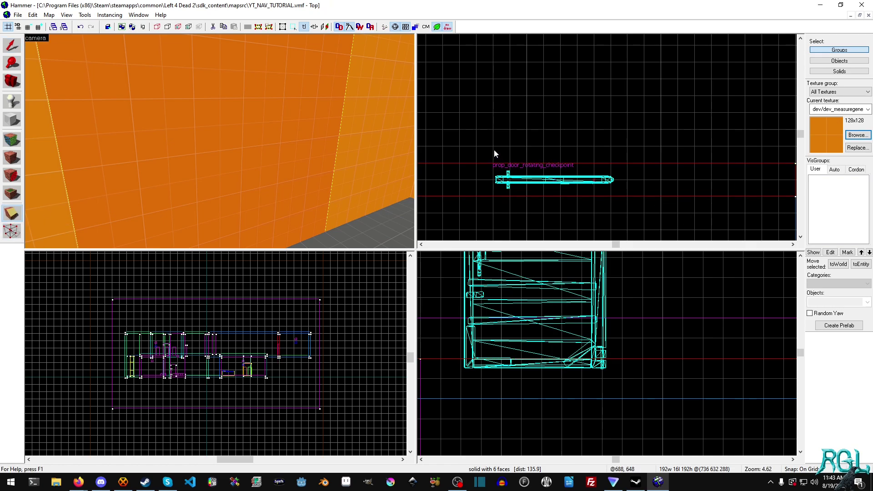
pyautogui.moveTo(493, 163); pyautogui.dragTo(495, 186)
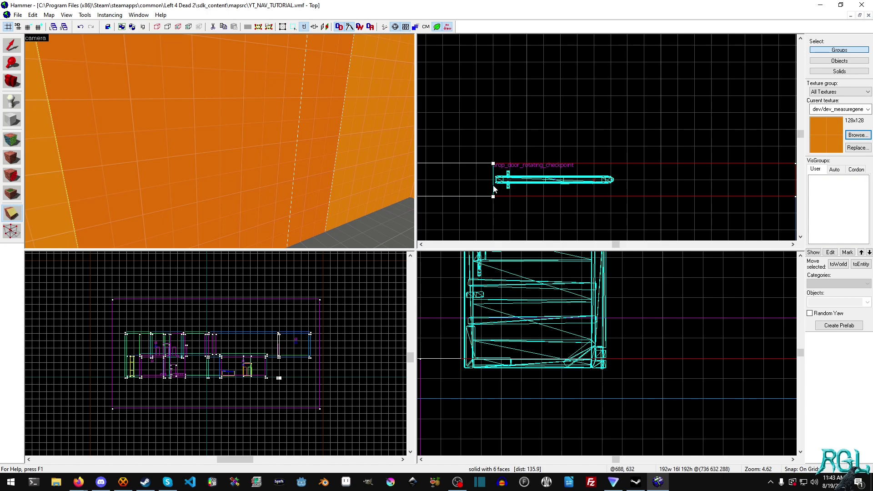
pyautogui.hotkey('shift', 'c')
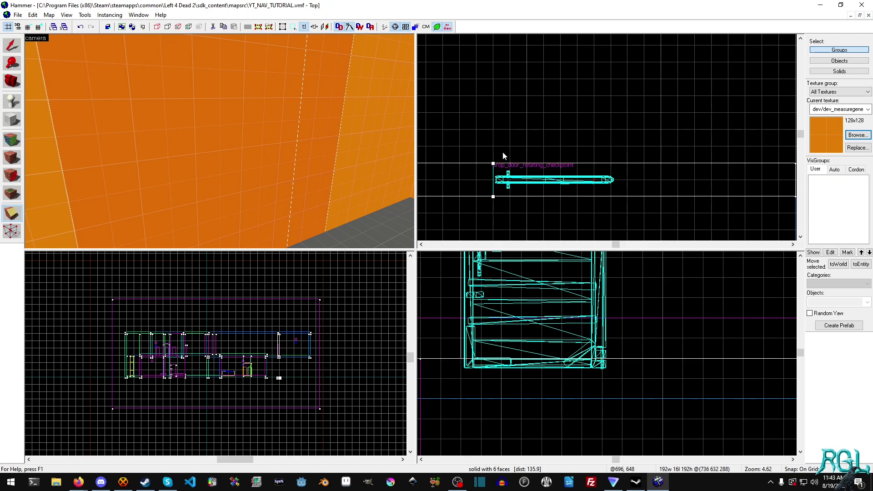
pyautogui.press('Return')
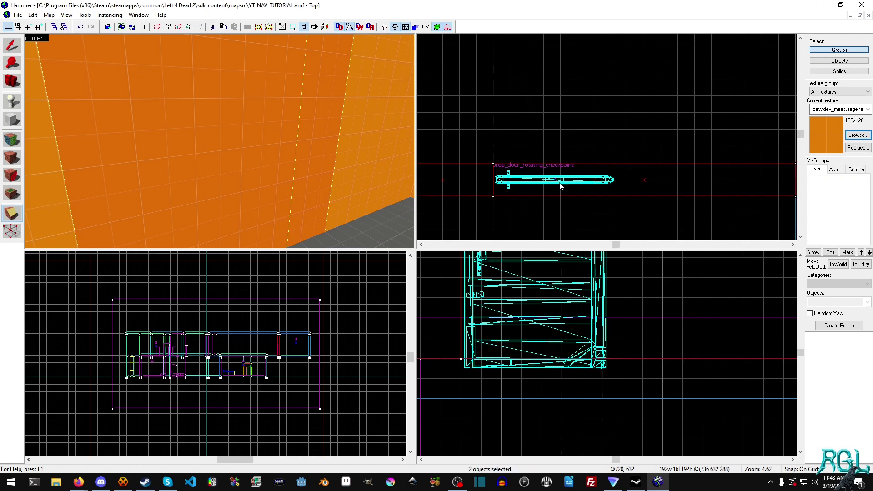
pyautogui.click(632, 164)
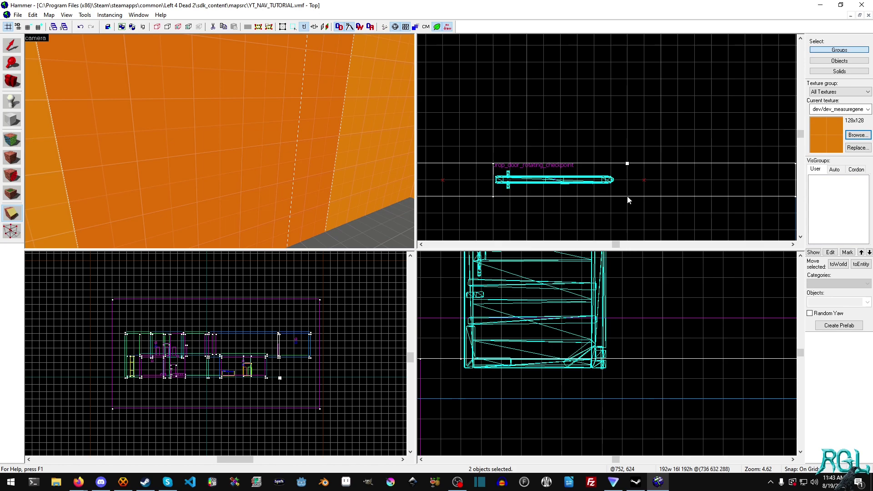
pyautogui.moveTo(627, 163); pyautogui.dragTo(628, 190)
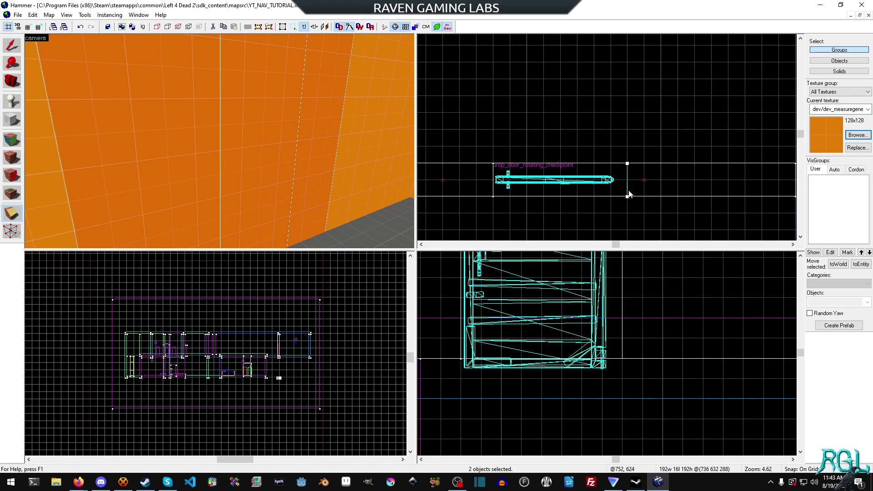
pyautogui.press('Return')
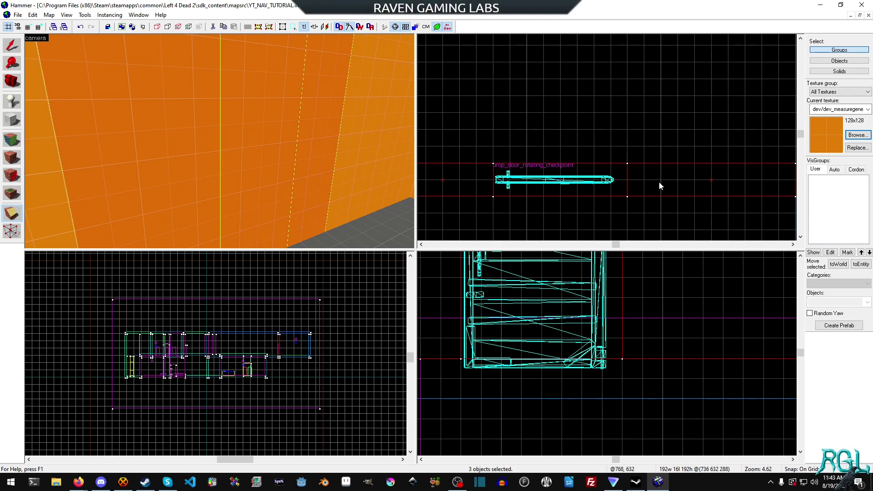
# - Check the resulting wall pieces, ending with the middle 64-wide section selected
pyautogui.click(11, 45)
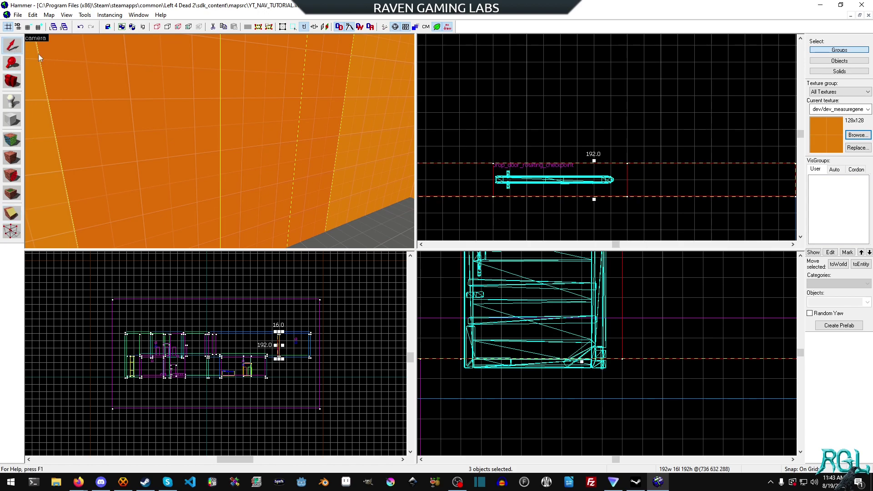
pyautogui.click(318, 117)
pyautogui.click(263, 135)
pyautogui.click(184, 144)
pyautogui.click(252, 127)
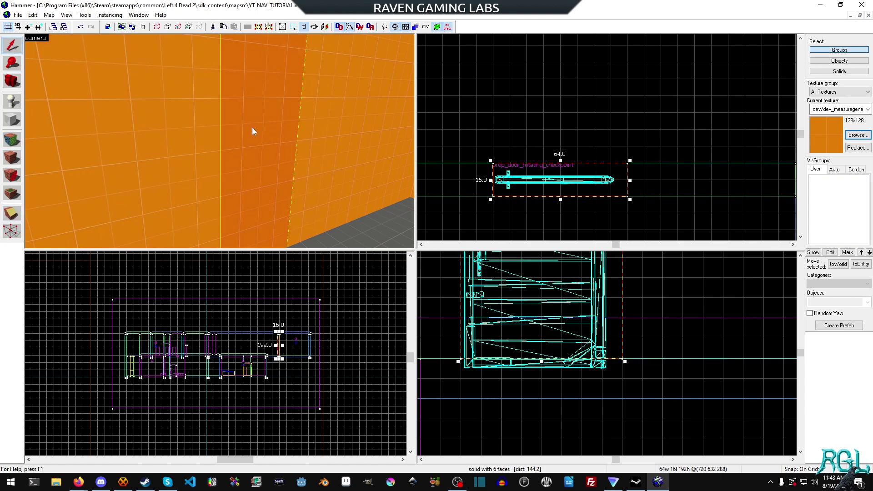
pyautogui.click(212, 135)
pyautogui.click(241, 133)
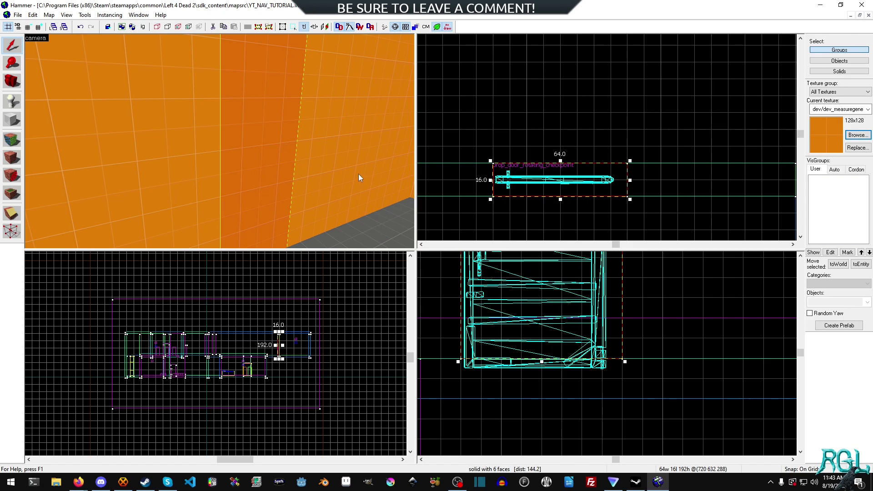
# - Draw a 64×16 block outline around the door opening
pyautogui.click(12, 119)
pyautogui.scroll(3, 524, 194)
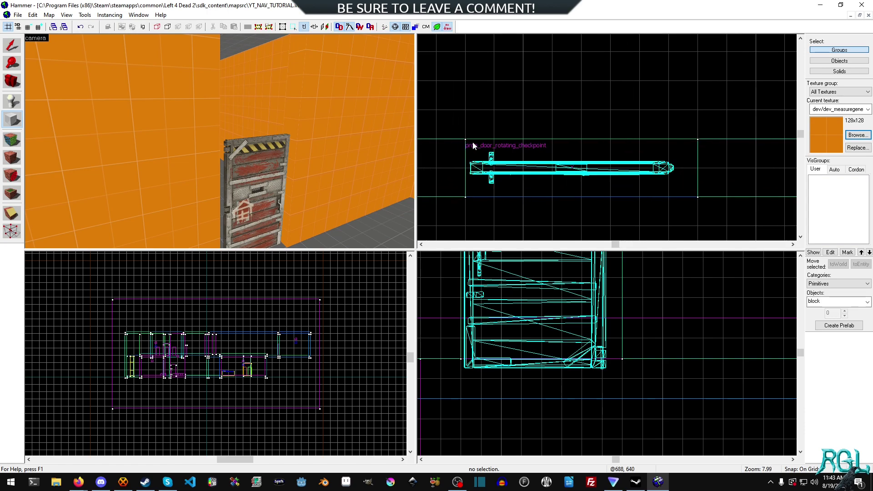
pyautogui.moveTo(473, 146); pyautogui.dragTo(697, 206)
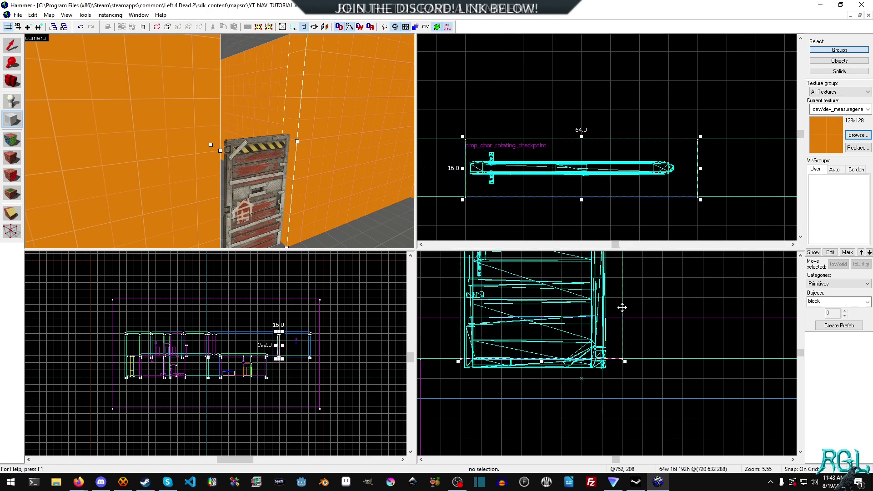
pyautogui.scroll(-2, 668, 318)
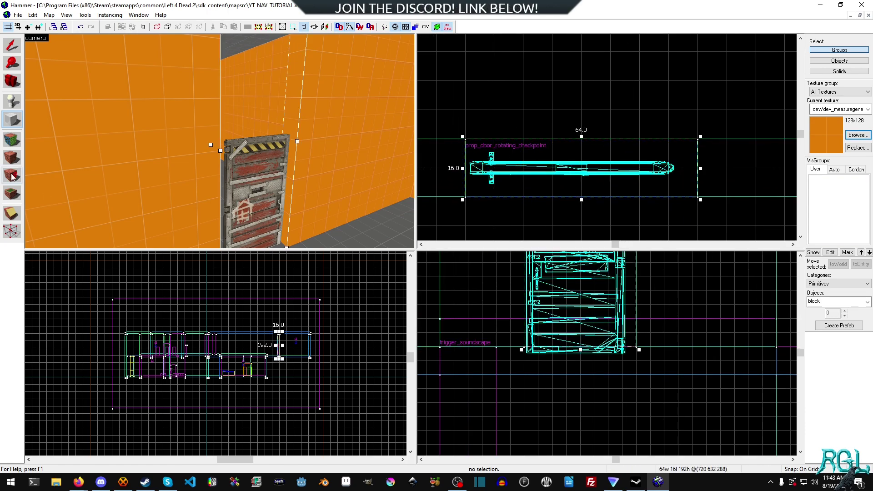
pyautogui.moveTo(707, 290); pyautogui.dragTo(712, 344, button='middle')
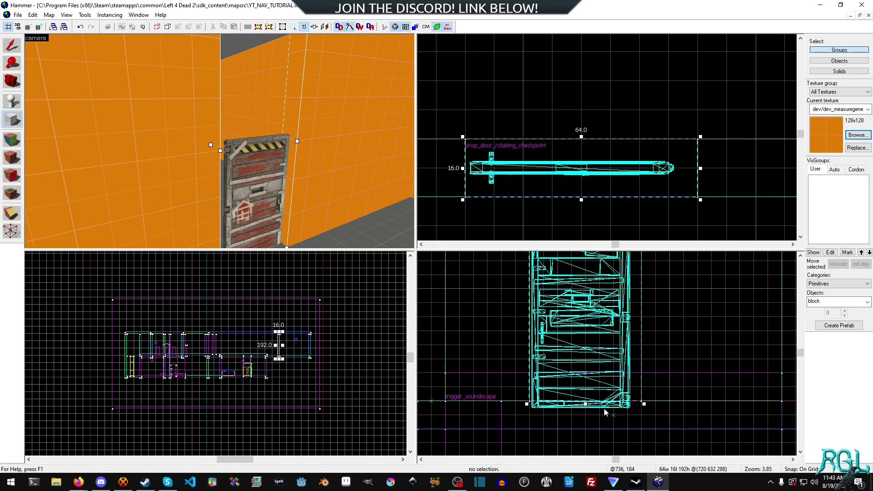
# - Shorten the block to 88 units tall above the door and create it
pyautogui.moveTo(587, 405); pyautogui.dragTo(587, 263)
pyautogui.moveTo(669, 289); pyautogui.dragTo(684, 375, button='middle')
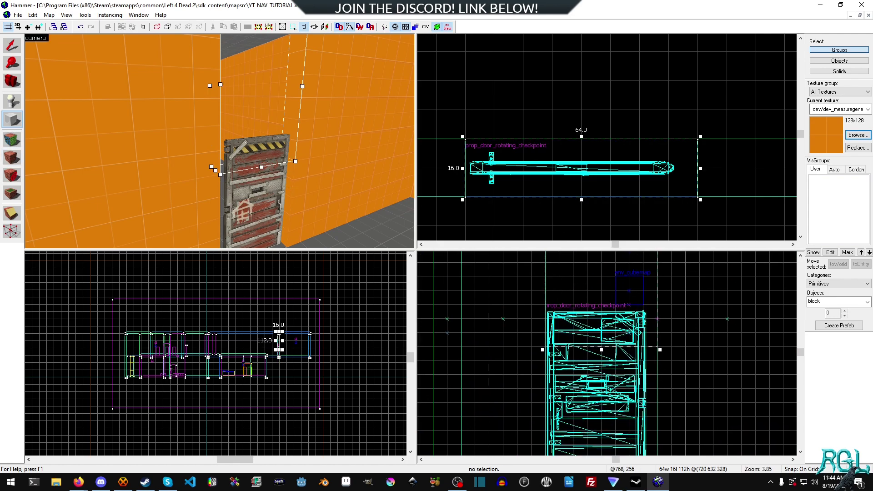
pyautogui.moveTo(602, 349); pyautogui.dragTo(601, 310)
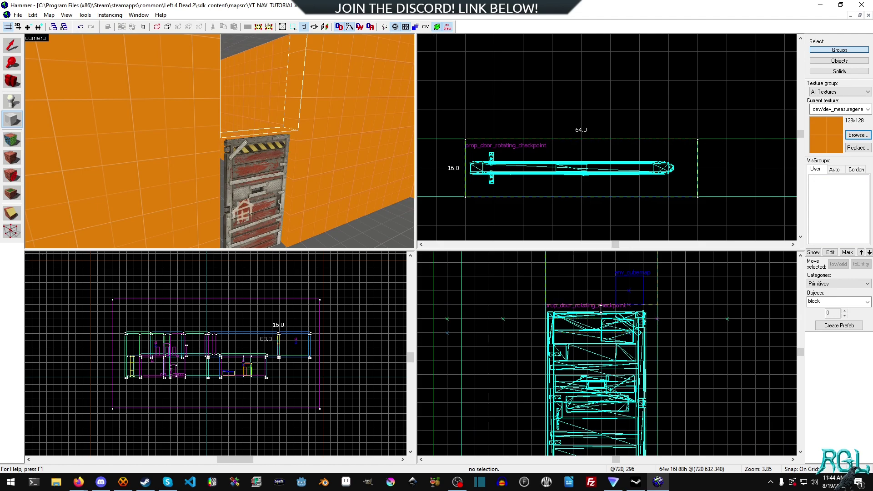
pyautogui.press('Return')
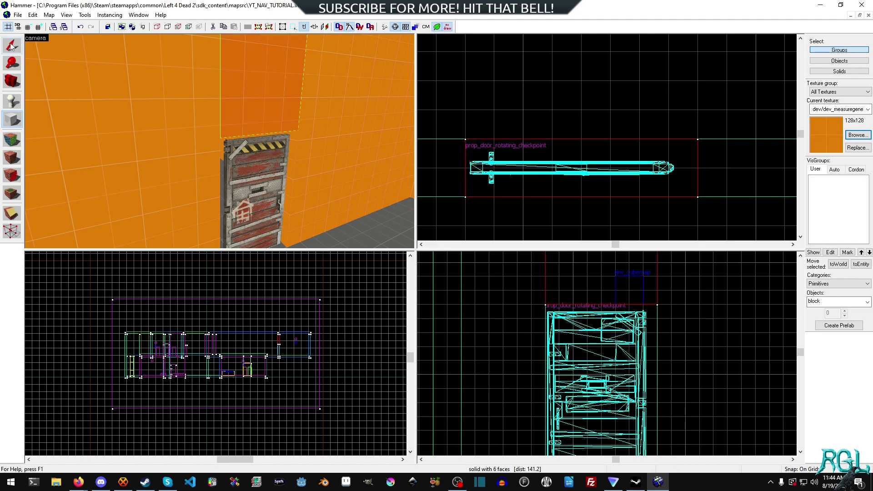
pyautogui.click(11, 45)
pyautogui.click(562, 95)
# - Fly the 3D camera to a close, straight-on view of the walled-in door
pyautogui.press('z')
pyautogui.press('w')
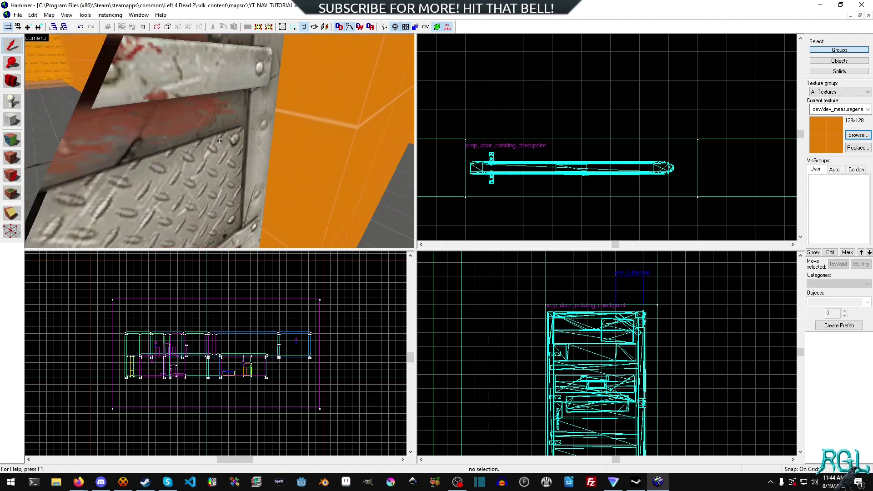
pyautogui.press('s')
pyautogui.press('w')
pyautogui.press('d')
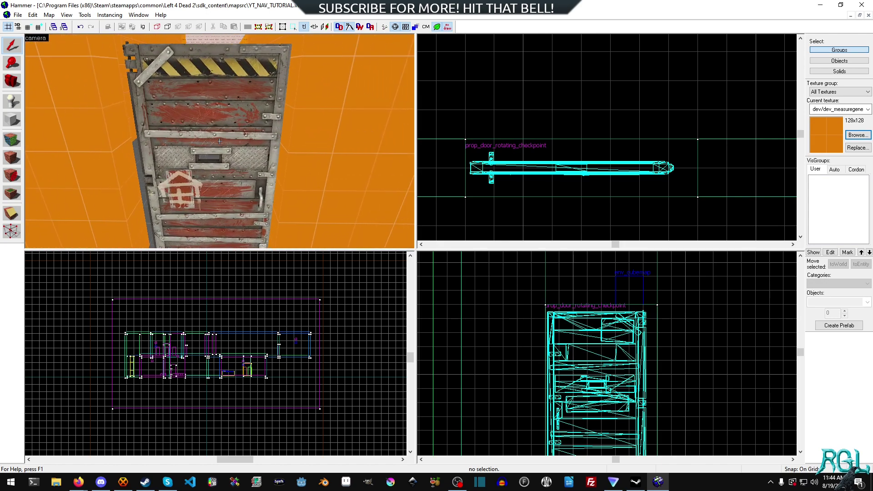
pyautogui.press('s')
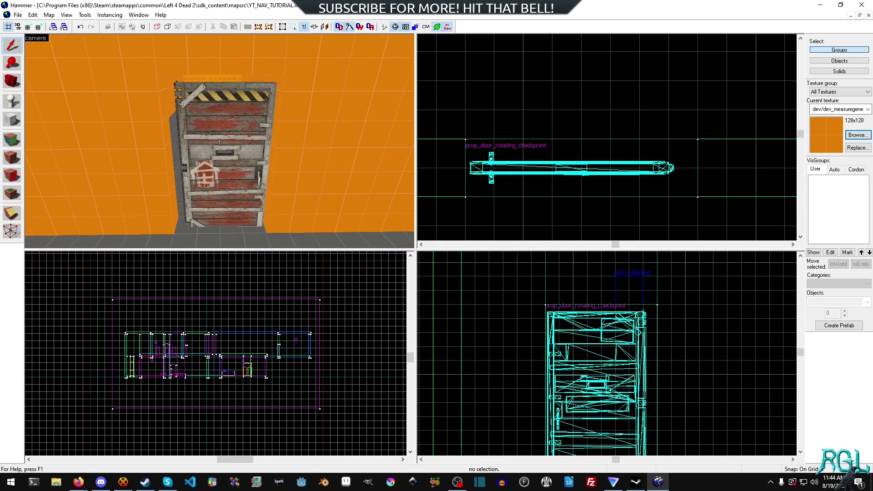
pyautogui.press('w')
pyautogui.press('z')
# - Choose prop_static as the entity and mark its placement spot on the door
pyautogui.click(11, 99)
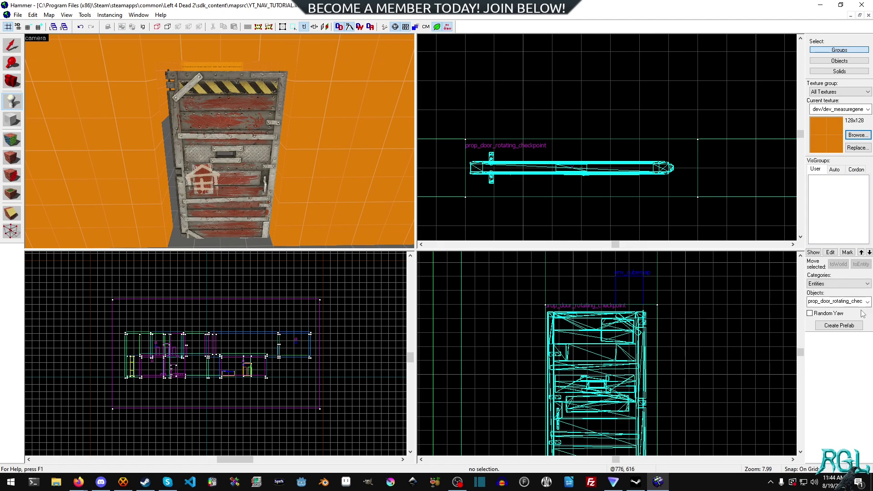
pyautogui.write('prop_static')
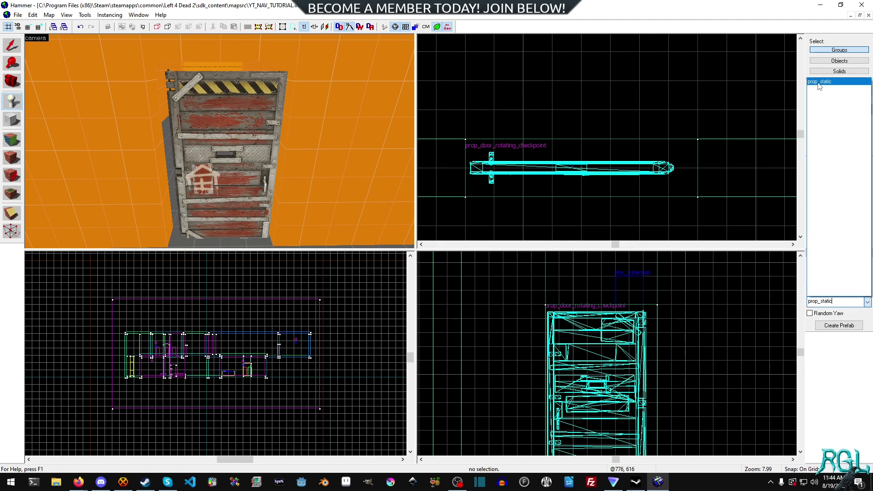
pyautogui.click(819, 82)
pyautogui.moveTo(579, 108); pyautogui.dragTo(569, 164)
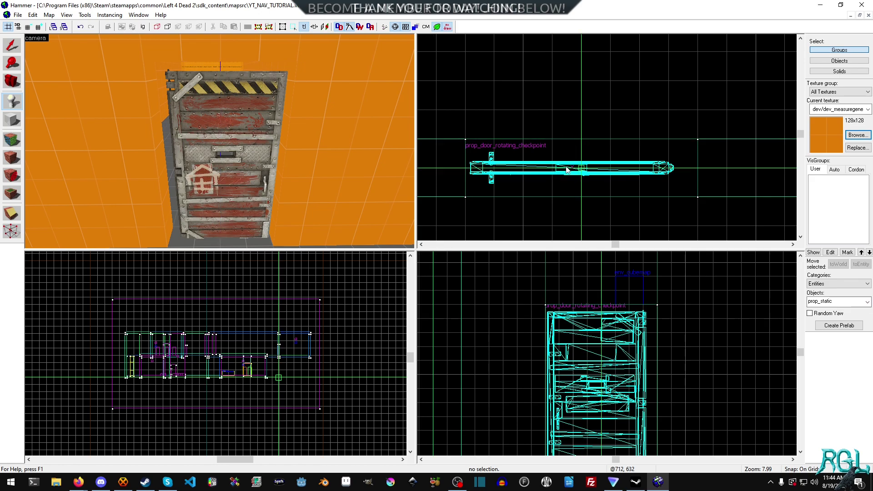
pyautogui.moveTo(654, 394); pyautogui.dragTo(652, 287, button='middle')
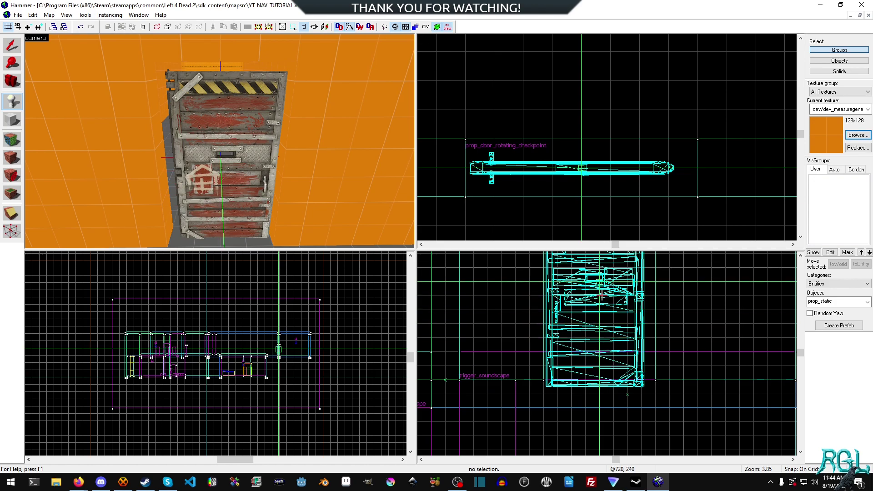
# - Create the prop_static and give it the checkpoint_doorframe_-02.mdl world model
pyautogui.click(221, 161)
pyautogui.hotkey('shift', 's')
pyautogui.doubleClick(226, 164)
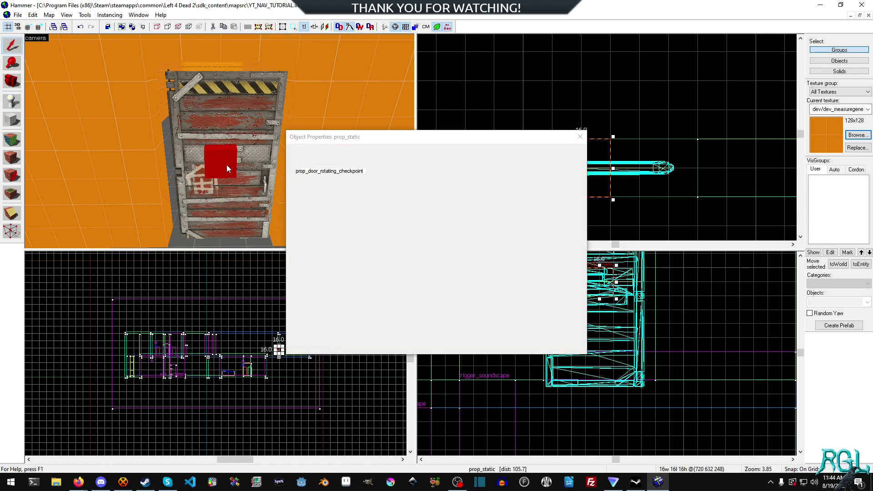
pyautogui.click(401, 246)
pyautogui.click(486, 211)
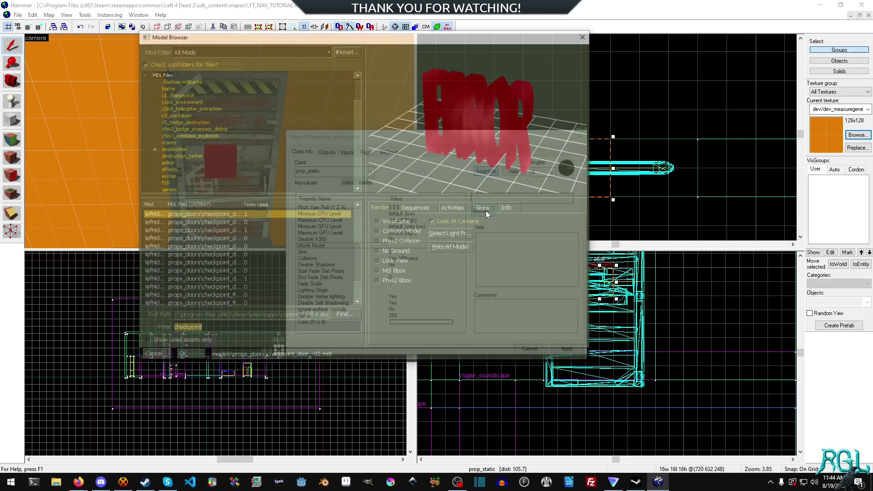
pyautogui.click(248, 235)
pyautogui.press('Down')
pyautogui.press('Down')
pyautogui.press('Down')
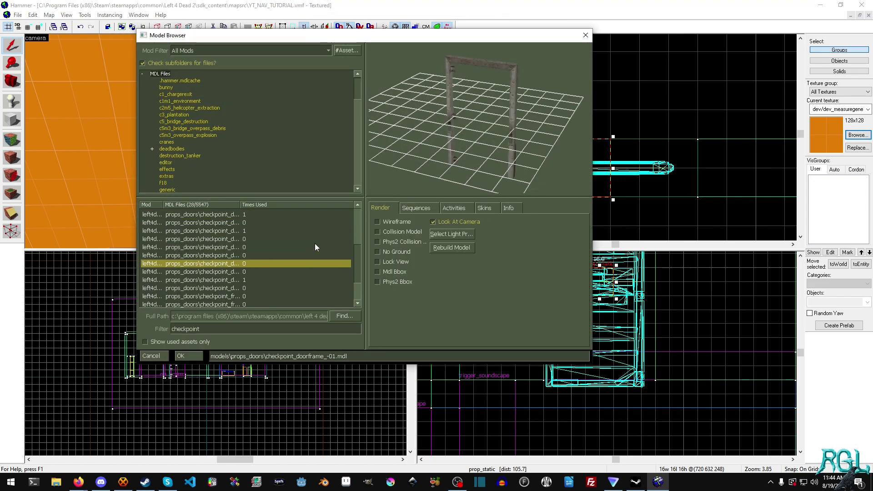
pyautogui.press('Down')
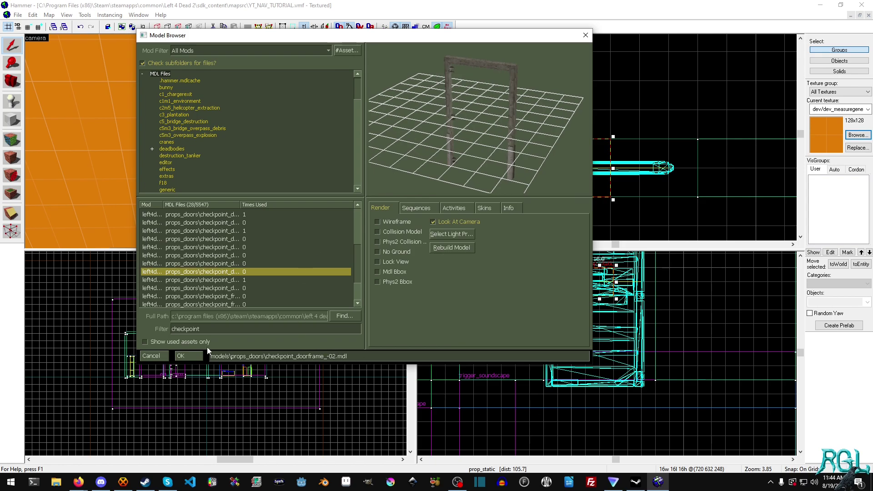
pyautogui.click(188, 355)
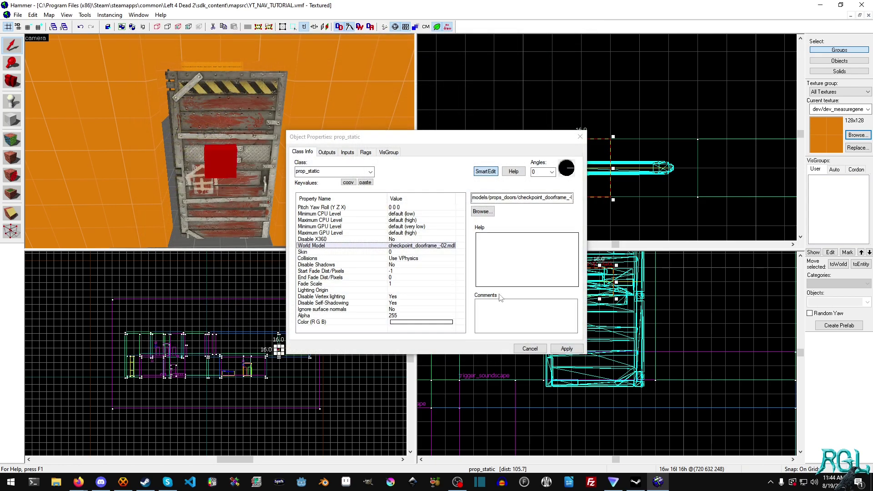
# - Set the prop's Pitch Yaw Roll to 0 90 0, apply, and close the properties
pyautogui.click(392, 208)
pyautogui.click(478, 198)
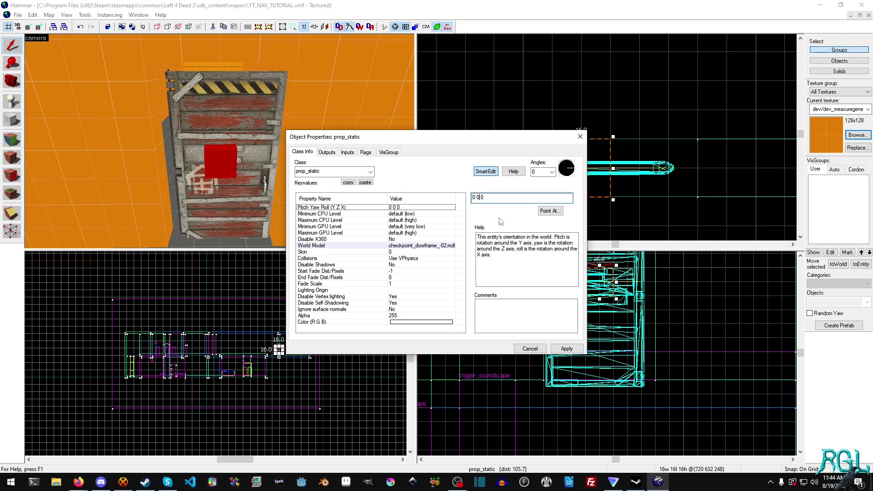
pyautogui.press('BackSpace')
pyautogui.write('90')
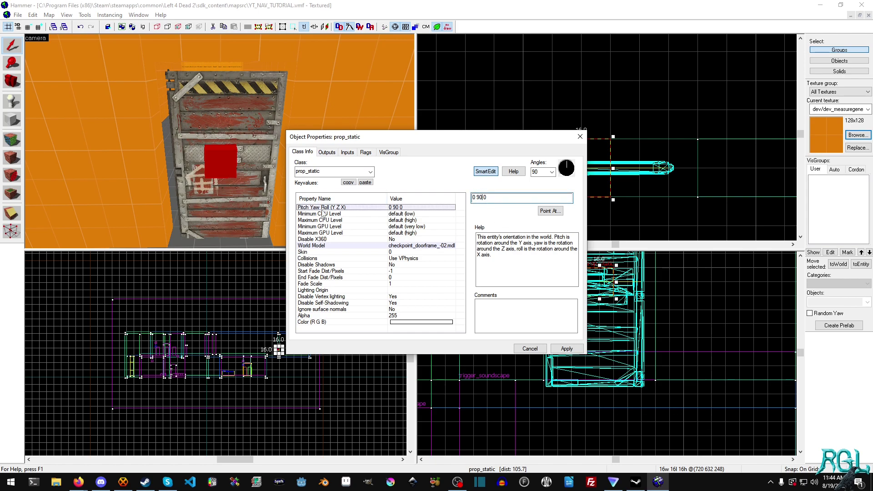
pyautogui.click(566, 349)
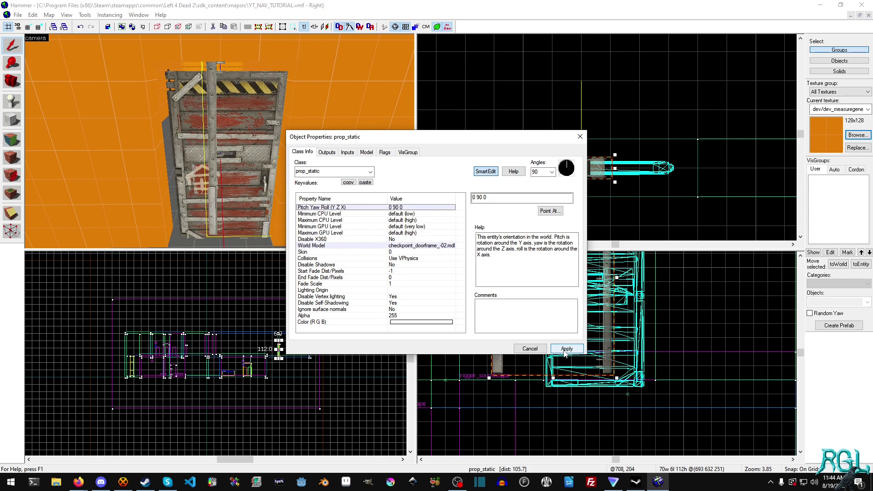
pyautogui.moveTo(509, 142); pyautogui.dragTo(656, 170)
pyautogui.click(559, 385)
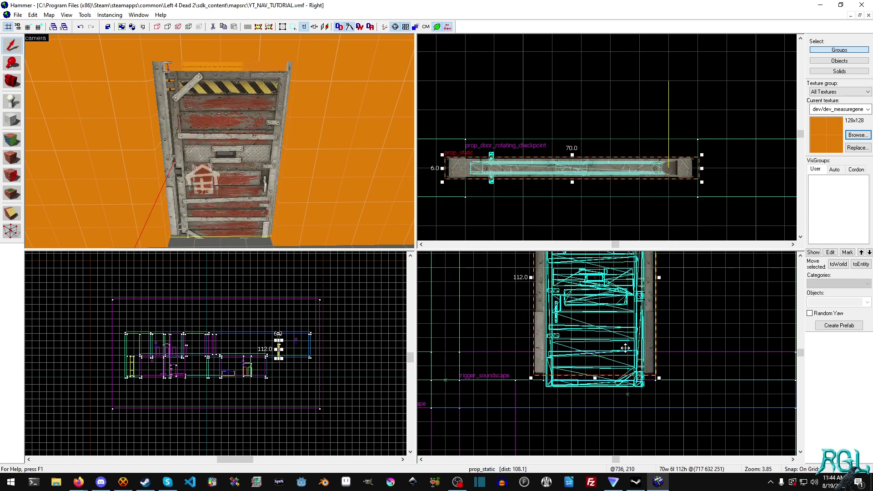
# - Inspect the door up close in the 3D view and make the grid finer
pyautogui.press('z')
pyautogui.press('w')
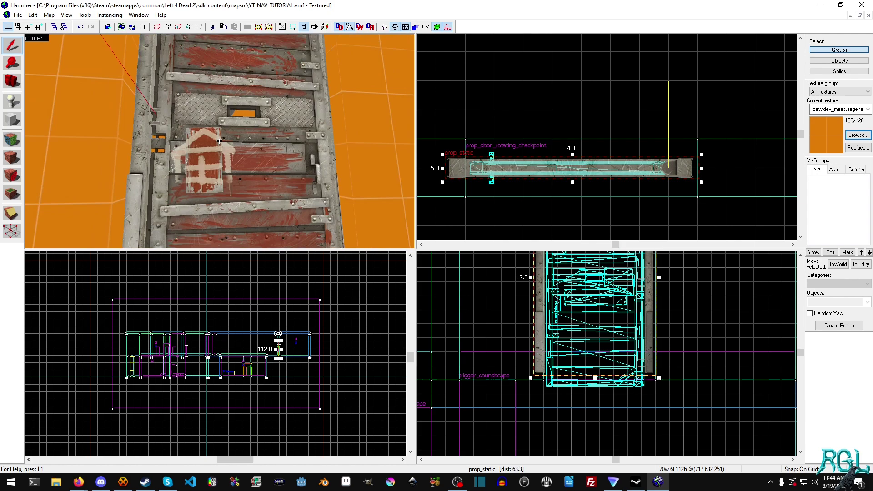
pyautogui.press('s')
pyautogui.press('w')
pyautogui.press('s')
pyautogui.press('z')
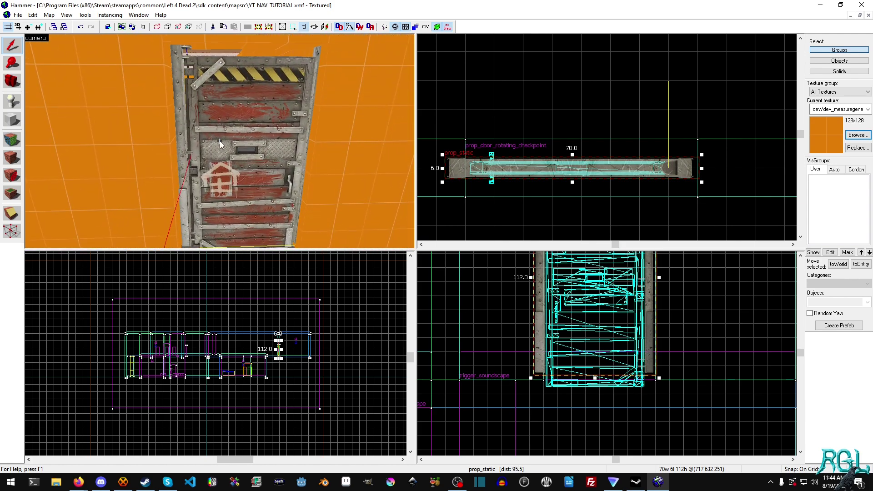
pyautogui.press('[')
pyautogui.press('[')
pyautogui.press('[')
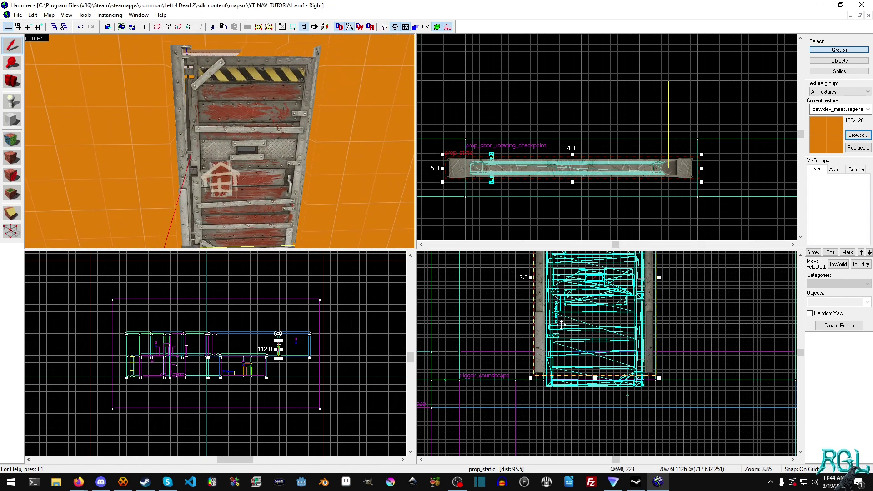
# - Select the door and doorframe prop together and nudge them up to line up with the floor
pyautogui.click(544, 328)
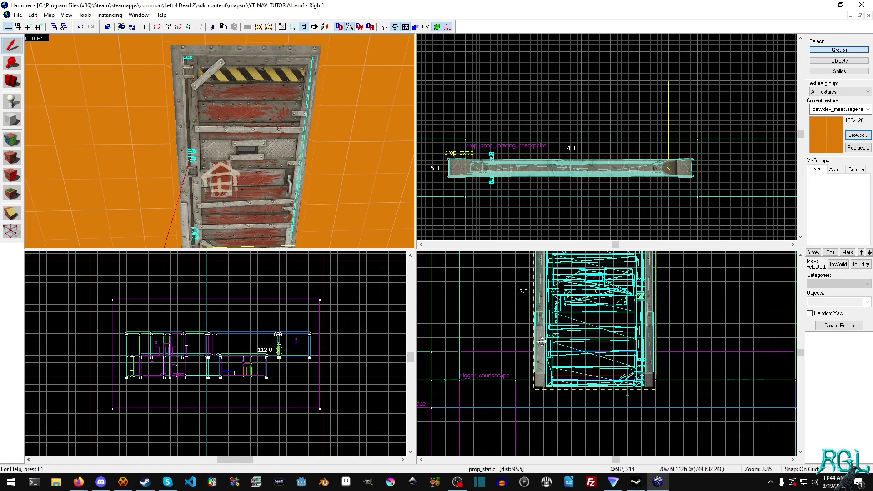
pyautogui.click(542, 341)
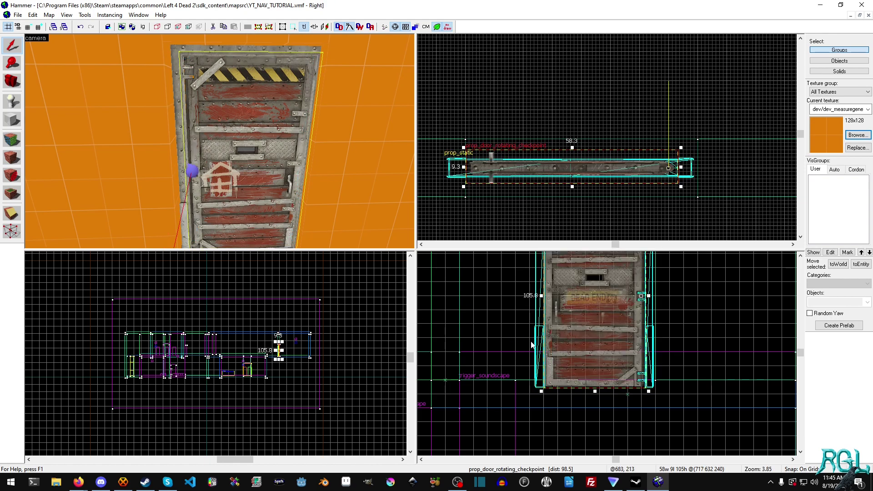
pyautogui.keyDown('ctrl'); pyautogui.click(178, 127); pyautogui.keyUp('ctrl')
pyautogui.moveTo(607, 367); pyautogui.dragTo(612, 347)
pyautogui.scroll(4, 610, 359)
pyautogui.scroll(4, 612, 347)
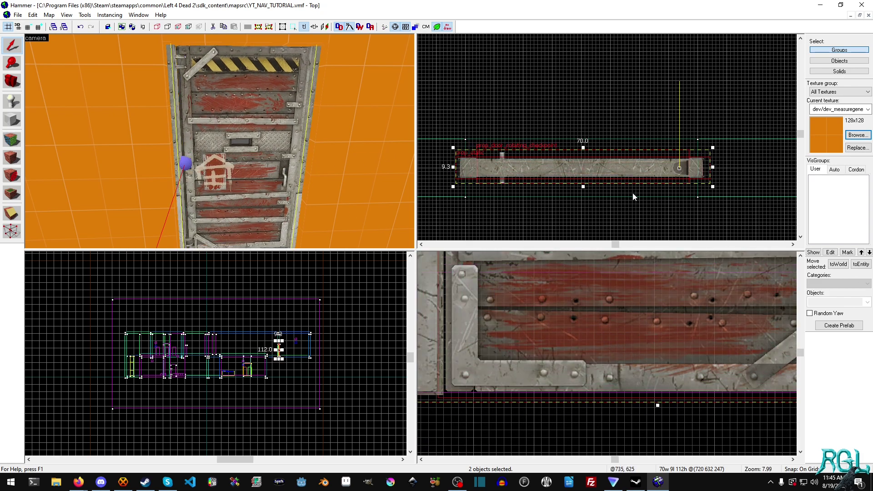
pyautogui.click(447, 221)
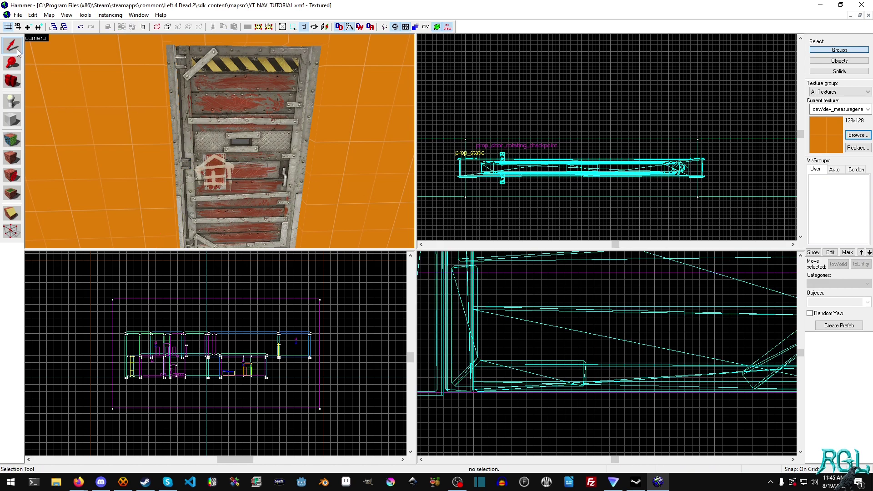
# - Narrow the wall block left of the door to 76 units and the right one to 44
pyautogui.click(170, 146)
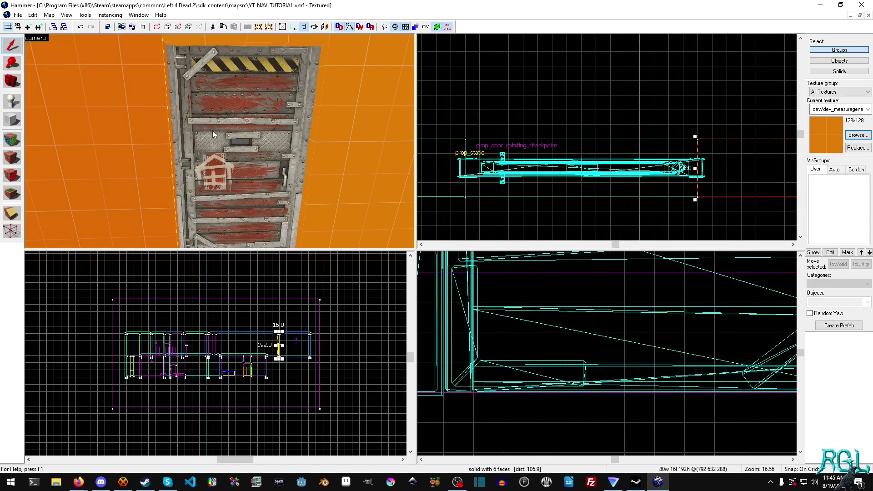
pyautogui.scroll(3, 738, 182)
pyautogui.scroll(1, 669, 163)
pyautogui.moveTo(668, 158); pyautogui.dragTo(690, 158)
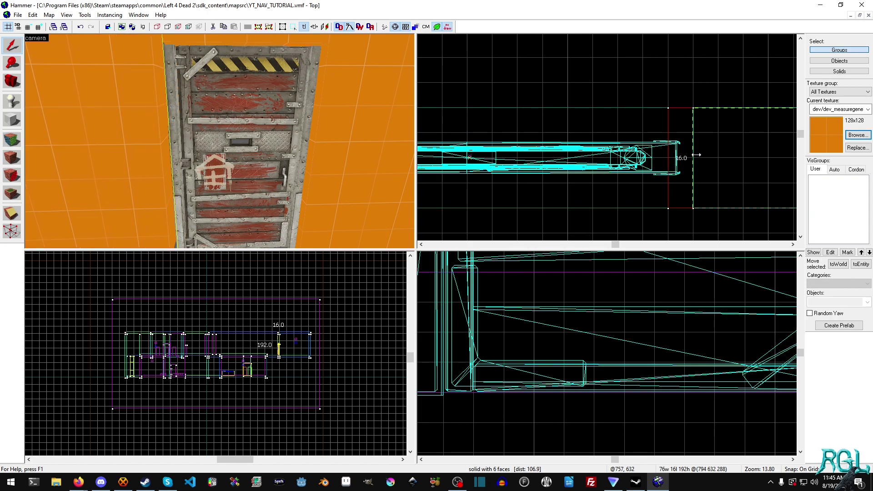
pyautogui.click(402, 123)
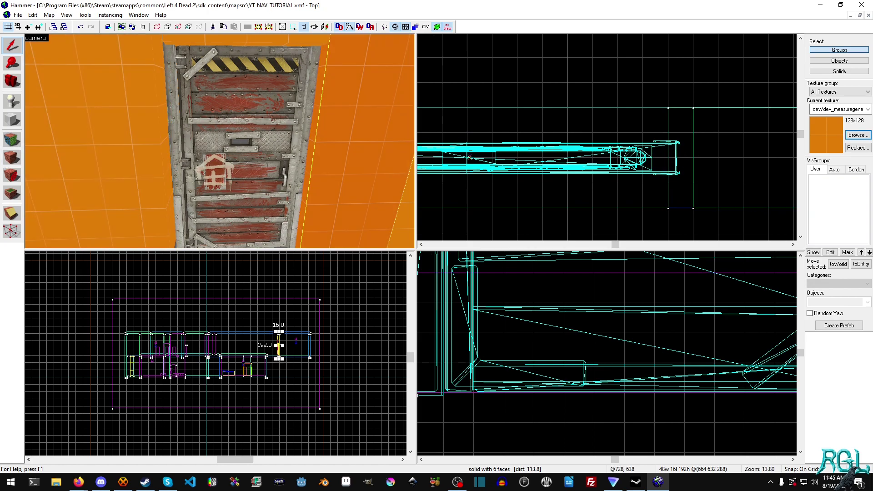
pyautogui.moveTo(513, 165); pyautogui.dragTo(490, 168)
# - Resize the wall block above the door, shortening it to 80 units, then stretching it to the frame top
pyautogui.press('z')
pyautogui.click(201, 81)
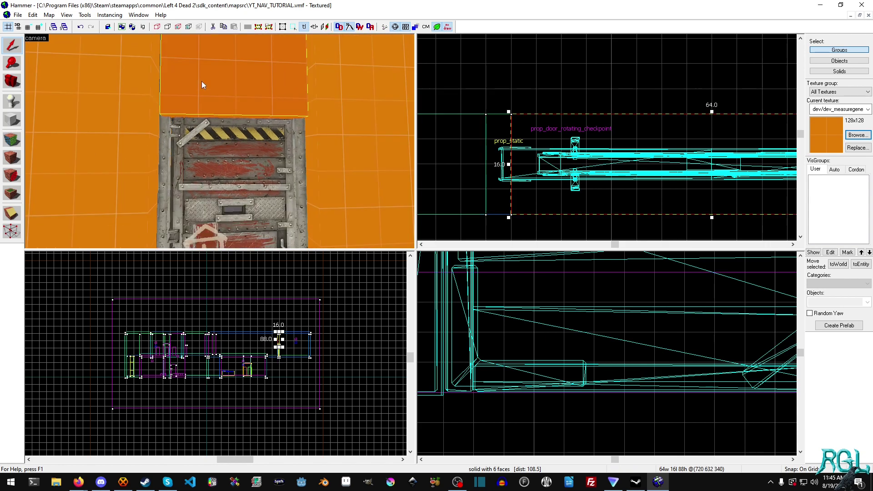
pyautogui.moveTo(650, 288); pyautogui.dragTo(619, 382, button='middle')
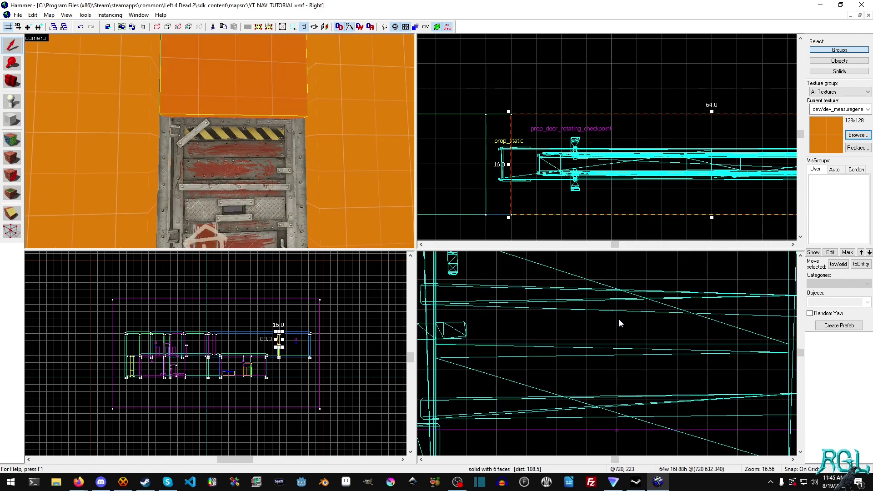
pyautogui.scroll(-9, 619, 313)
pyautogui.moveTo(619, 293); pyautogui.dragTo(611, 451, button='middle')
pyautogui.scroll(1, 605, 370)
pyautogui.scroll(2, 605, 368)
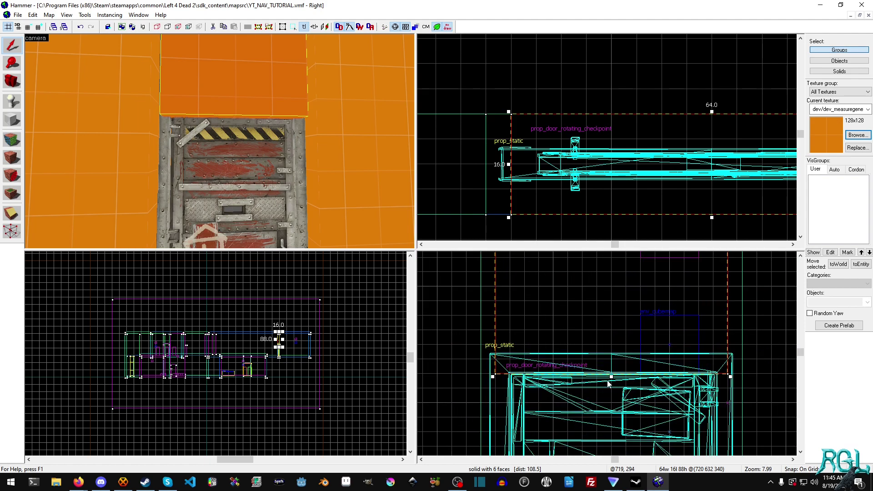
pyautogui.moveTo(611, 377); pyautogui.dragTo(612, 353)
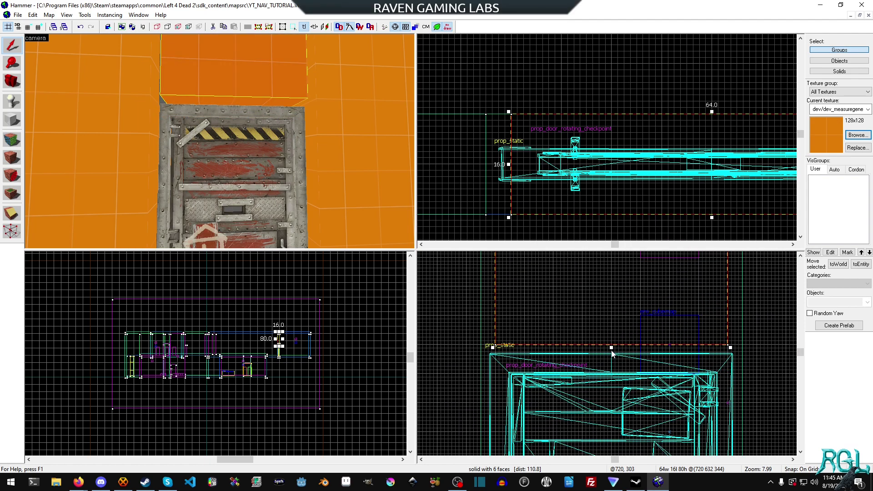
pyautogui.scroll(2, 612, 351)
pyautogui.moveTo(612, 339); pyautogui.dragTo(615, 362)
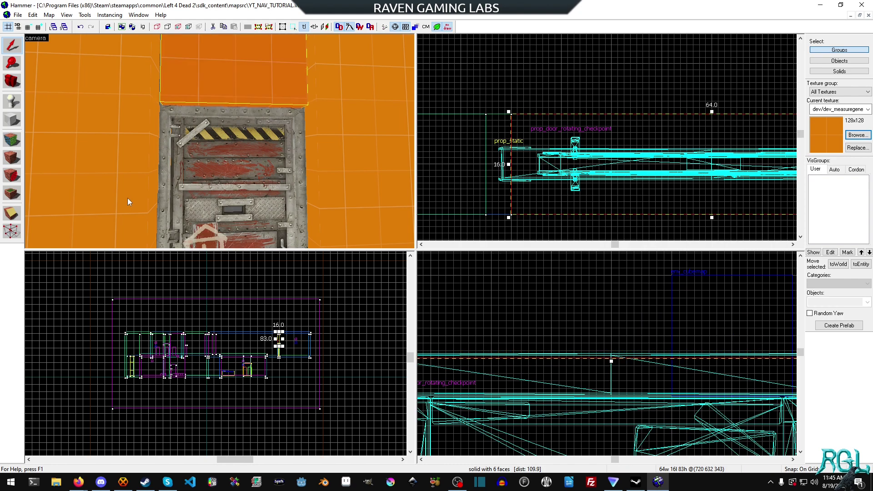
# - Refit the left and right wall brushes against the door frame, ending at 47 and 79 units wide
pyautogui.click(141, 146)
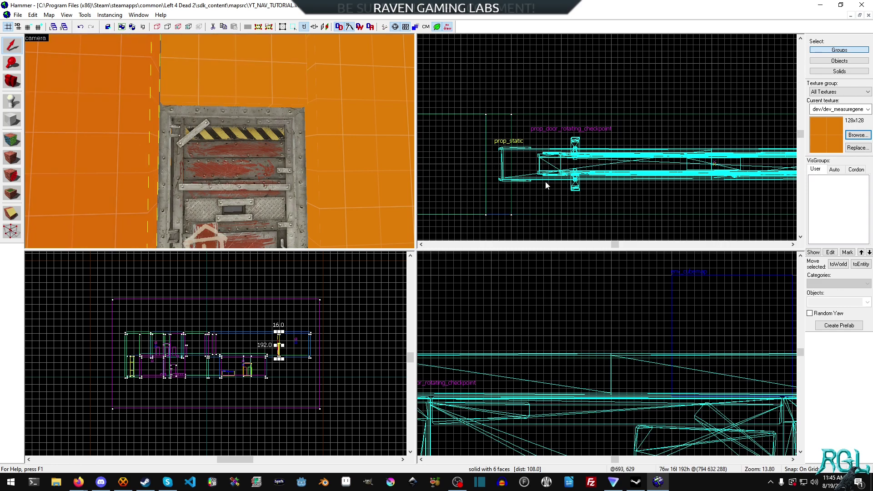
pyautogui.scroll(-4, 518, 179)
pyautogui.scroll(4, 727, 177)
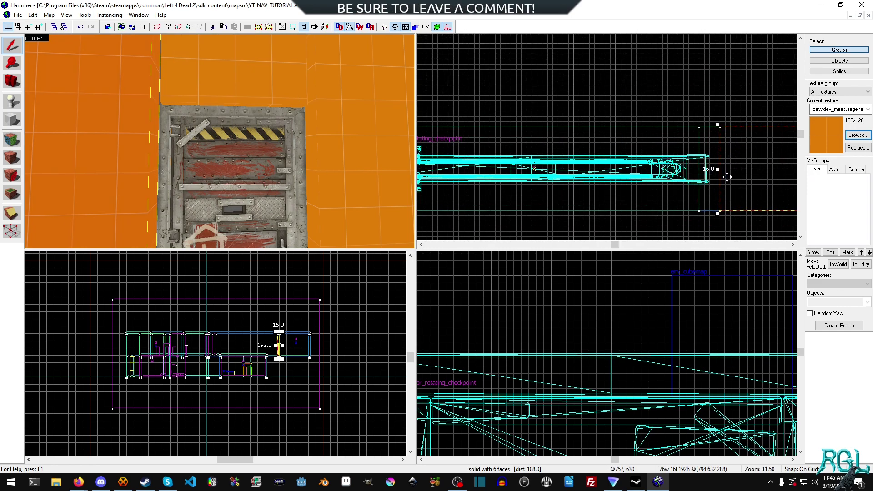
pyautogui.moveTo(718, 167); pyautogui.dragTo(698, 171)
pyautogui.click(343, 136)
pyautogui.scroll(-5, 651, 352)
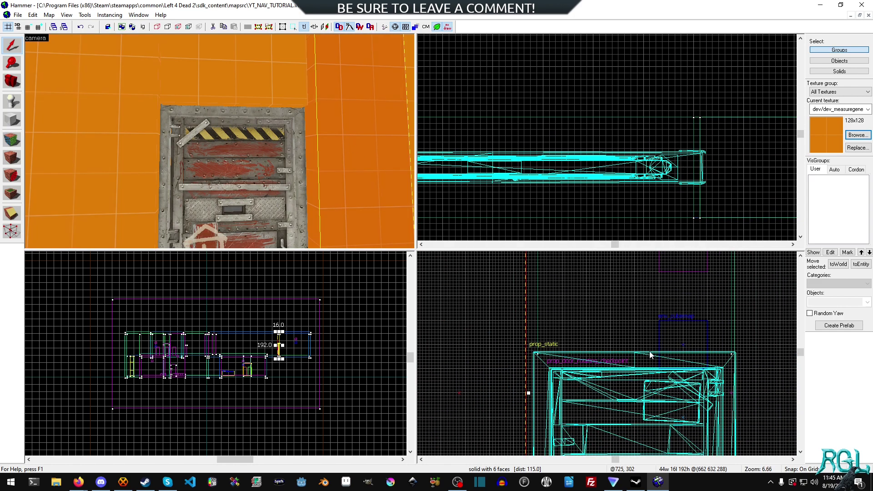
pyautogui.moveTo(562, 404); pyautogui.dragTo(583, 342, button='middle')
pyautogui.moveTo(549, 333); pyautogui.dragTo(557, 332)
pyautogui.scroll(5, 559, 179)
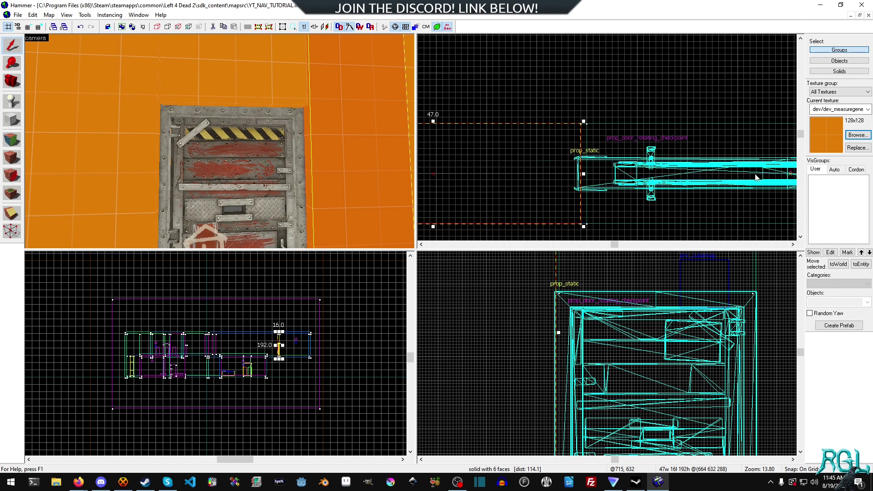
pyautogui.scroll(1, 560, 178)
pyautogui.scroll(-3, 646, 186)
pyautogui.press('Escape')
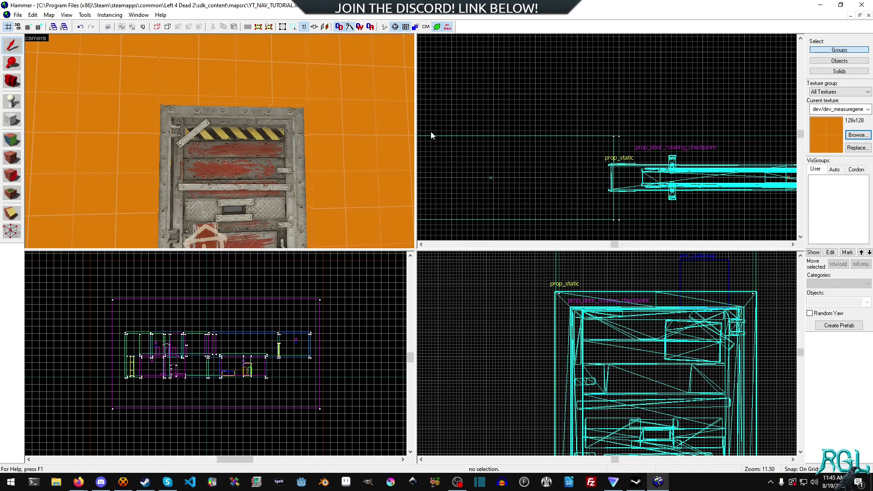
# - Fly the 3D camera around both sides of the door, including the DEAD END side, with a coarser grid
pyautogui.press('z')
pyautogui.press('w')
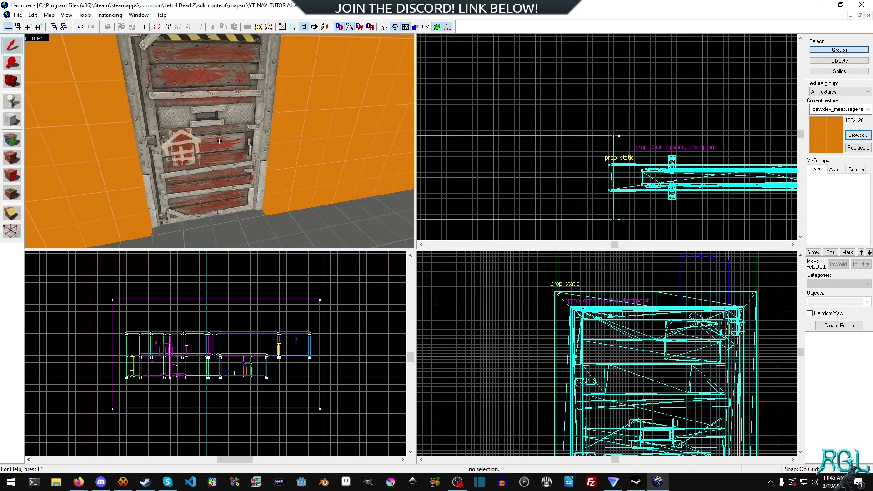
pyautogui.press(']')
pyautogui.press(']')
pyautogui.press(']')
pyautogui.press(']')
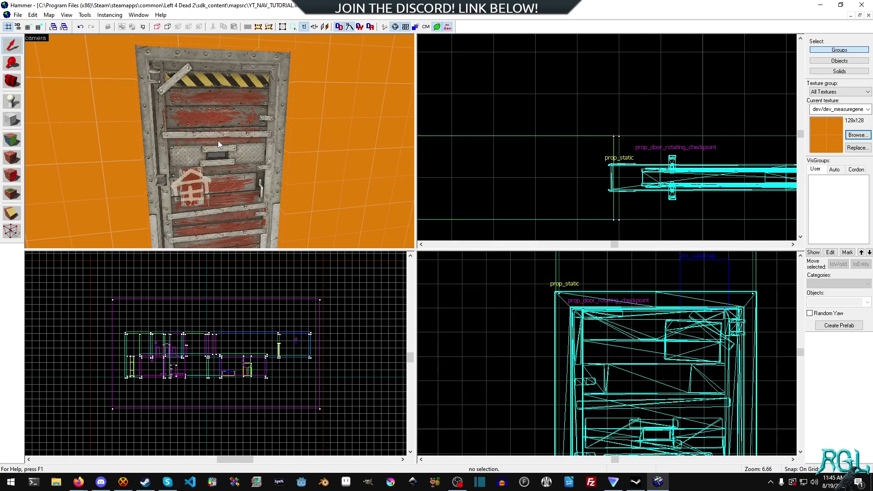
pyautogui.press('z')
pyautogui.press('w')
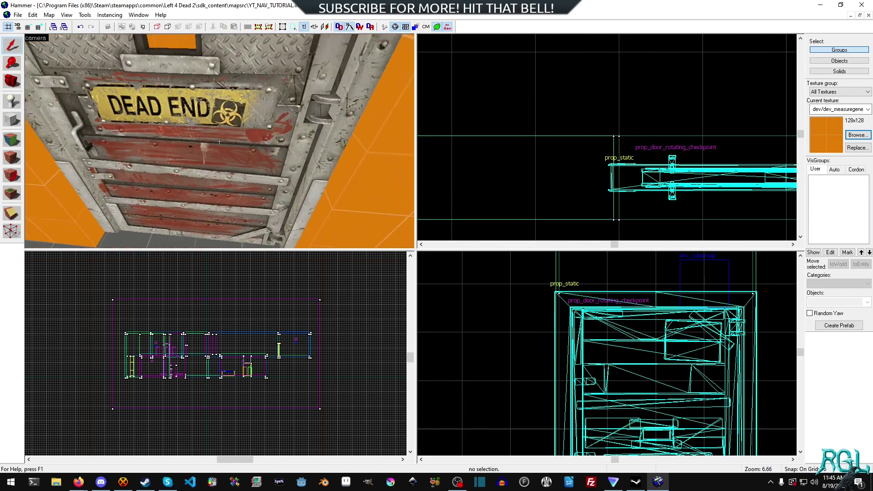
pyautogui.press('s')
pyautogui.press('w')
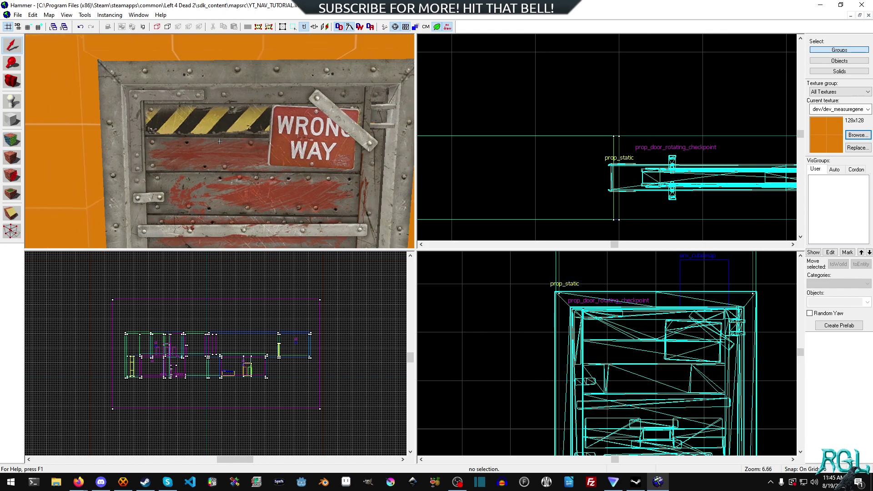
pyautogui.press('s')
pyautogui.press('w')
pyautogui.press('w')
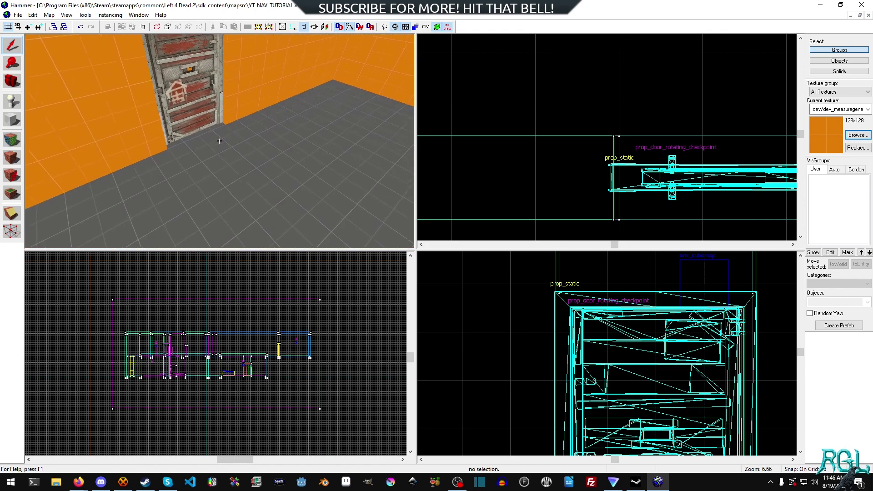
pyautogui.press('w')
pyautogui.press('s')
pyautogui.press('z')
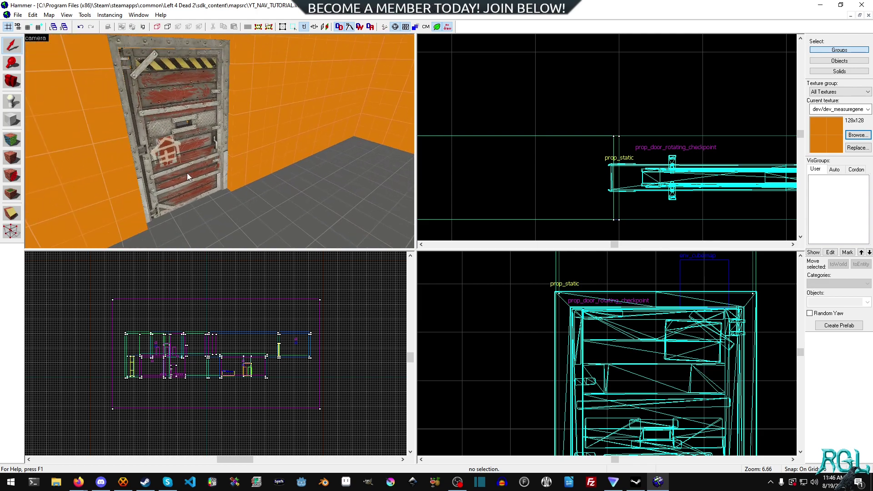
pyautogui.scroll(-2, 543, 177)
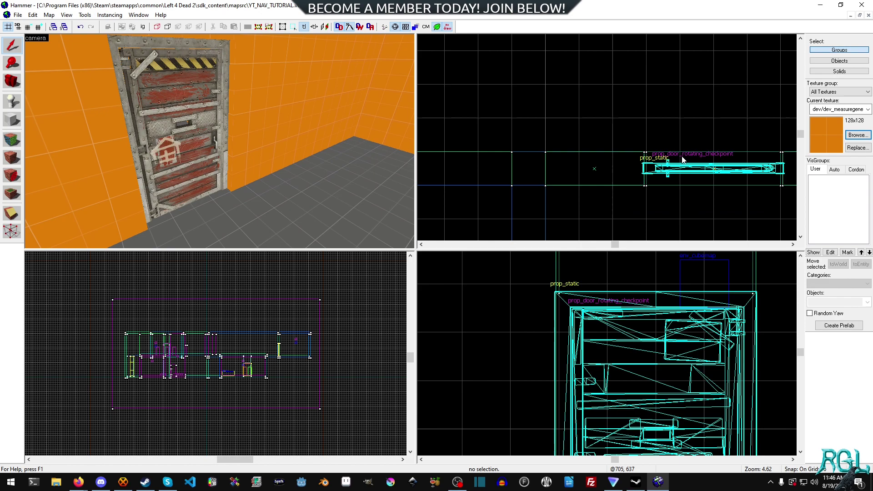
pyautogui.moveTo(644, 136); pyautogui.dragTo(593, 143, button='middle')
pyautogui.moveTo(610, 159); pyautogui.dragTo(591, 153)
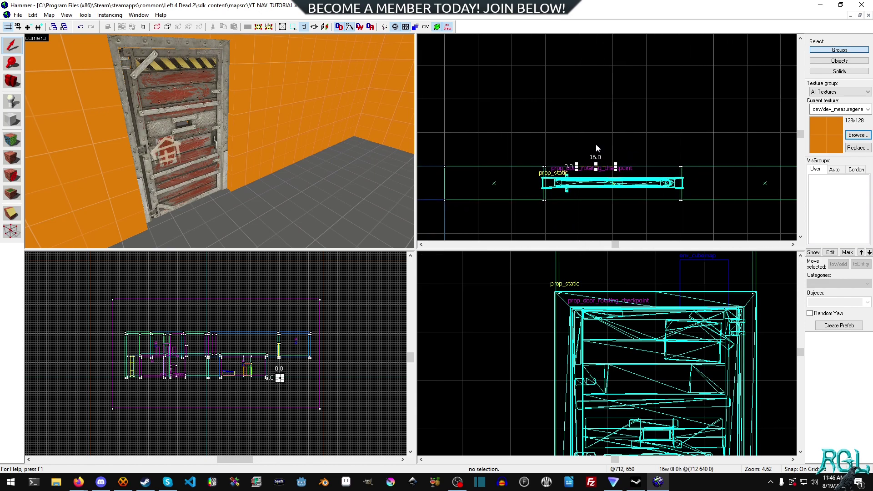
pyautogui.click(594, 143)
pyautogui.scroll(-3, 669, 135)
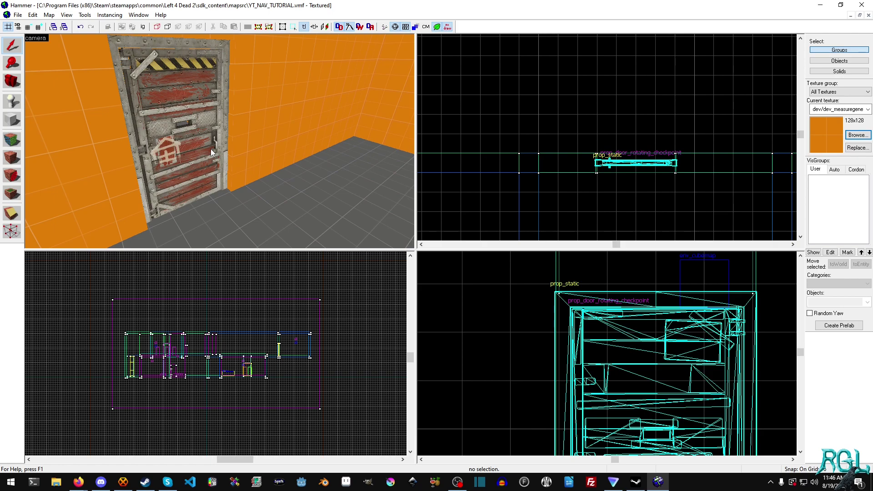
# - Choose info_landmark as the point entity type to place
pyautogui.click(11, 101)
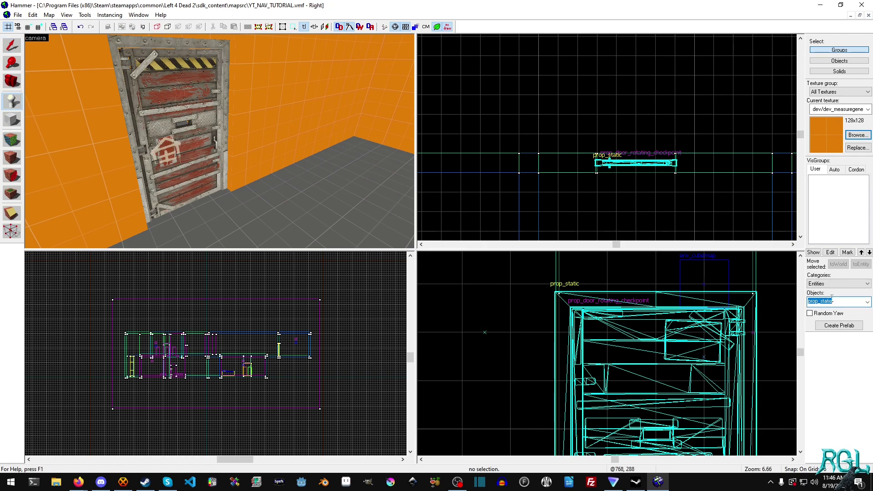
pyautogui.write('info_cha')
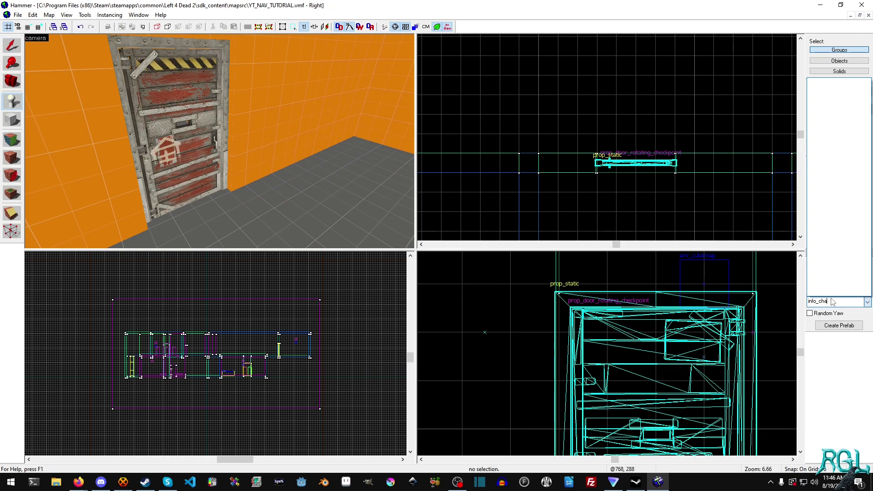
pyautogui.press('BackSpace')
pyautogui.press('BackSpace')
pyautogui.press('BackSpace')
pyautogui.press('BackSpace')
pyautogui.press('BackSpace')
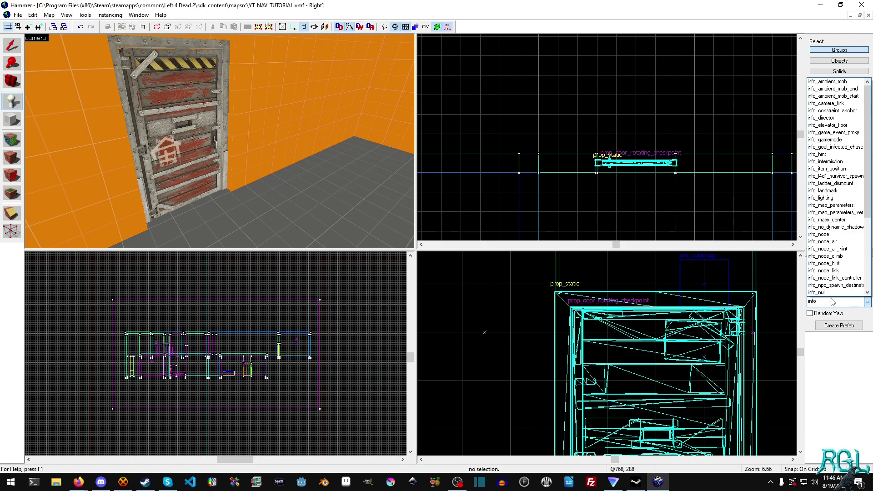
pyautogui.hotkey('alt', 'Tab')
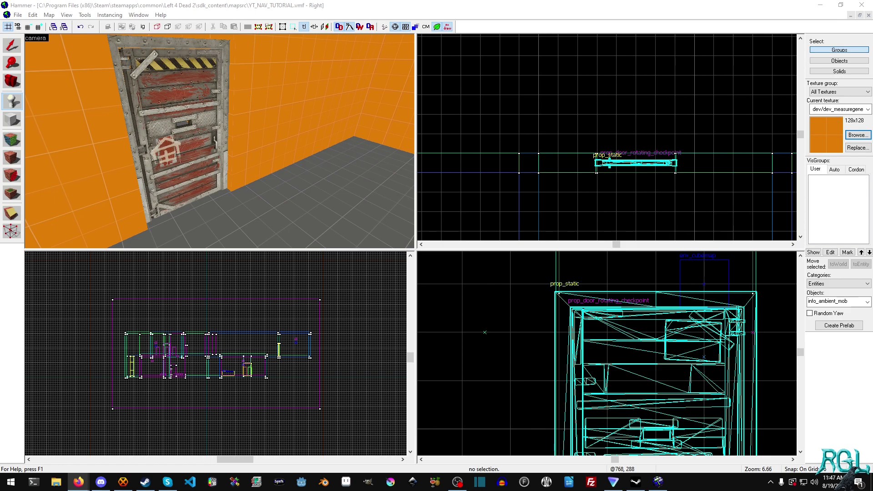
pyautogui.scroll(-1, 624, 120)
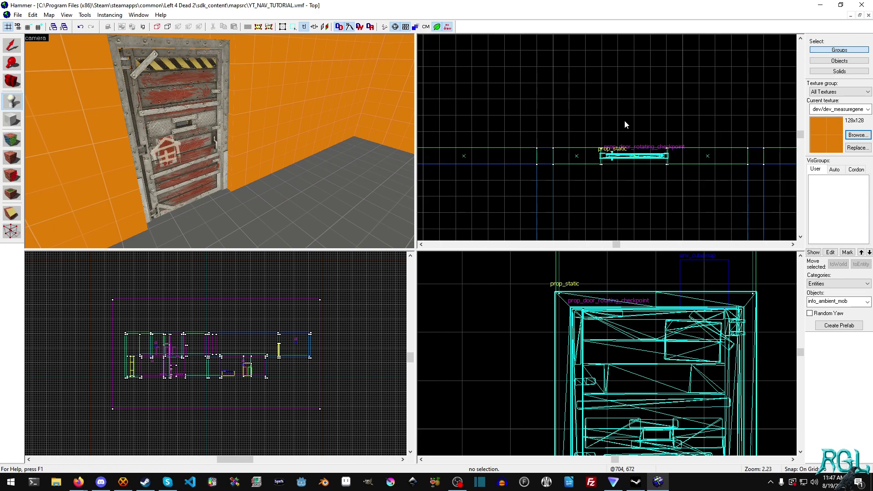
pyautogui.click(835, 301)
pyautogui.write('i')
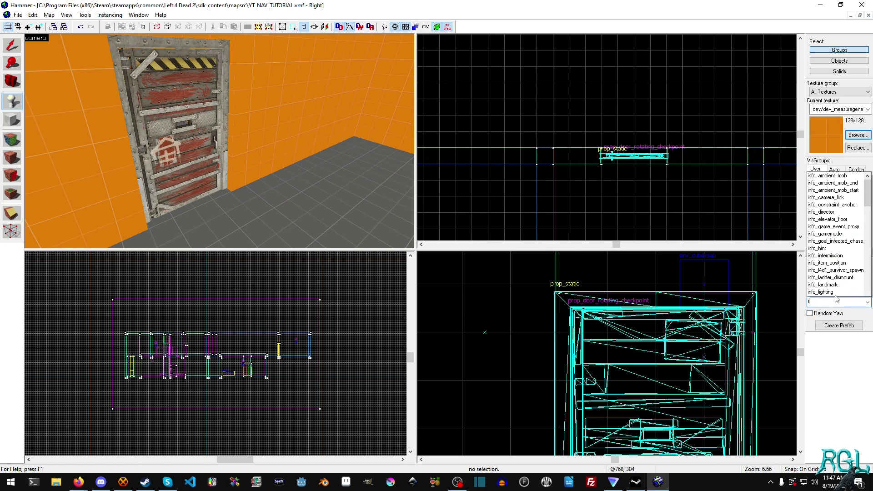
pyautogui.write('nfo_land')
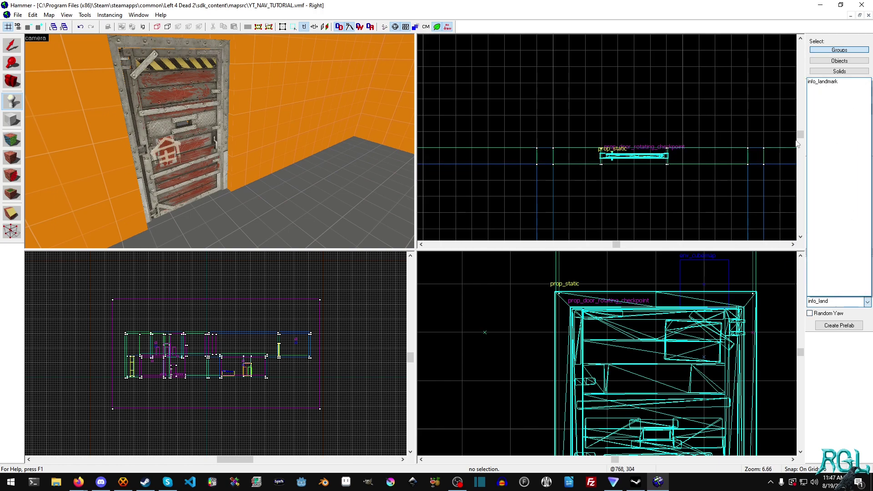
pyautogui.click(816, 82)
# - Place the info_landmark on the room floor just below the light, at 736 752 224
pyautogui.scroll(-4, 617, 113)
pyautogui.moveTo(645, 83); pyautogui.dragTo(619, 175, button='middle')
pyautogui.scroll(4, 606, 154)
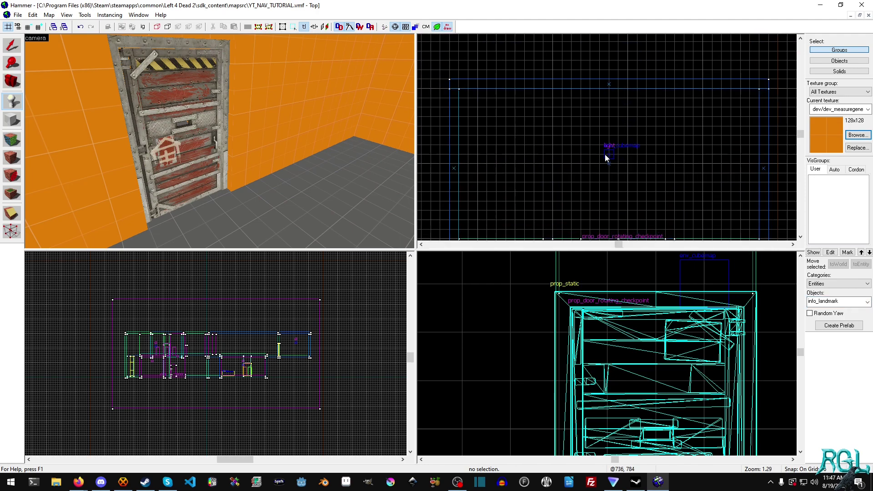
pyautogui.click(613, 153)
pyautogui.press('z')
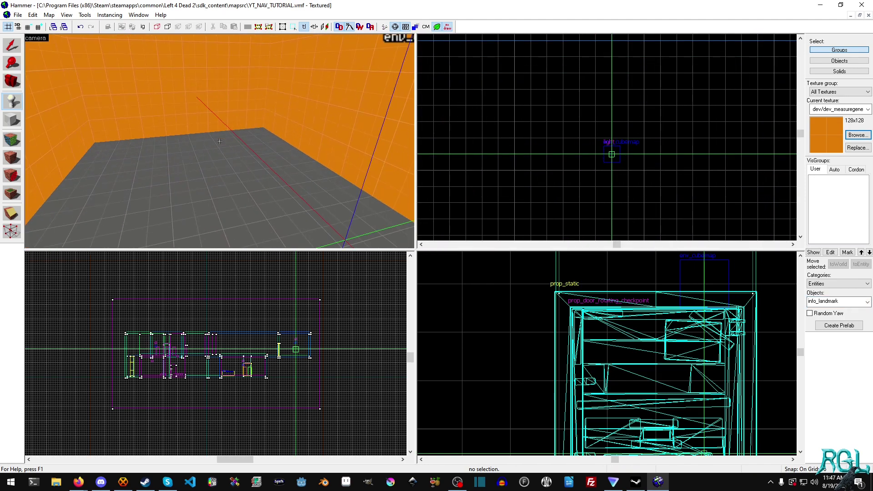
pyautogui.press('d')
pyautogui.press('w')
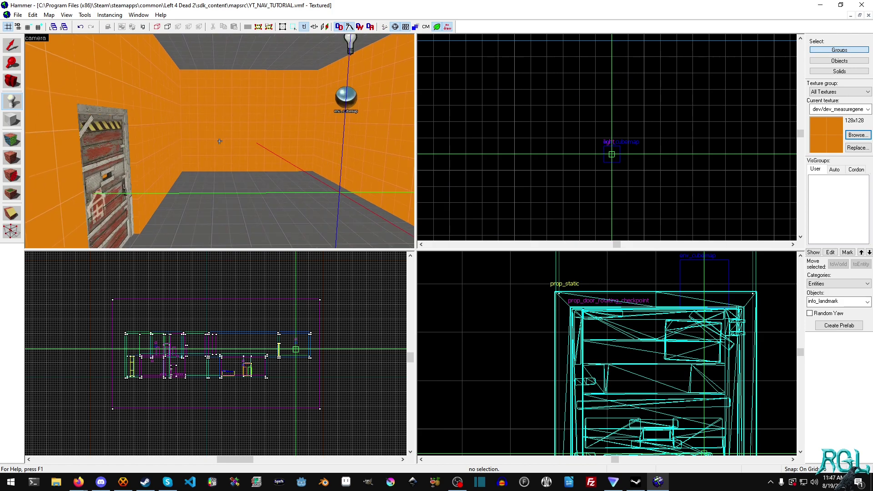
pyautogui.press('z')
pyautogui.moveTo(617, 168); pyautogui.dragTo(618, 181)
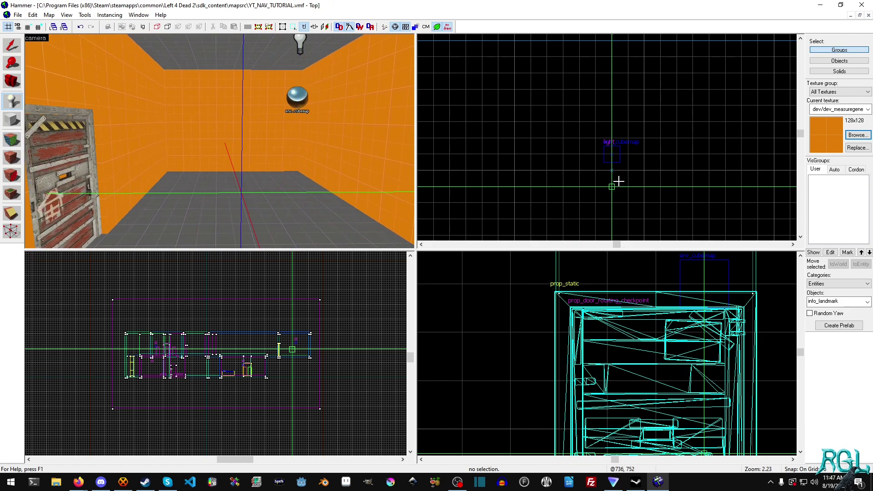
pyautogui.scroll(-4, 690, 320)
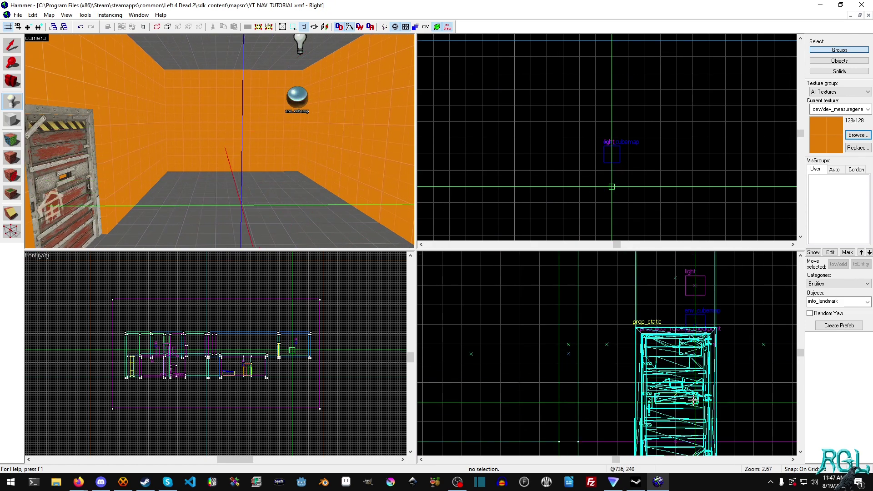
pyautogui.click(698, 419)
pyautogui.press('Return')
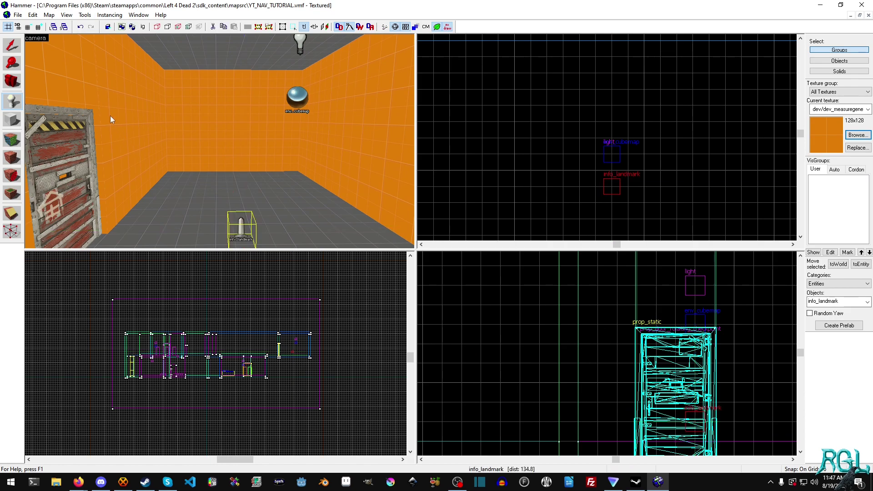
pyautogui.click(12, 44)
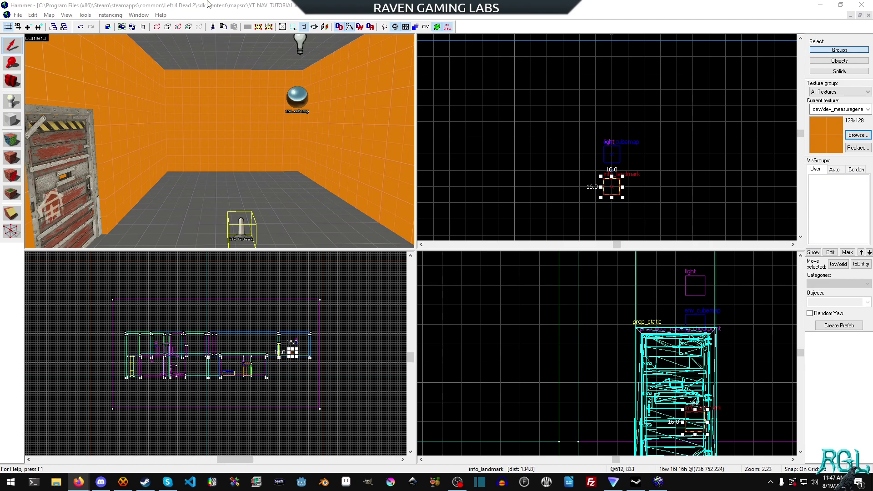
# - In Object Properties, set the info_landmark's Name to landmark_changelevel1, apply it, and close the dialog
pyautogui.doubleClick(236, 232)
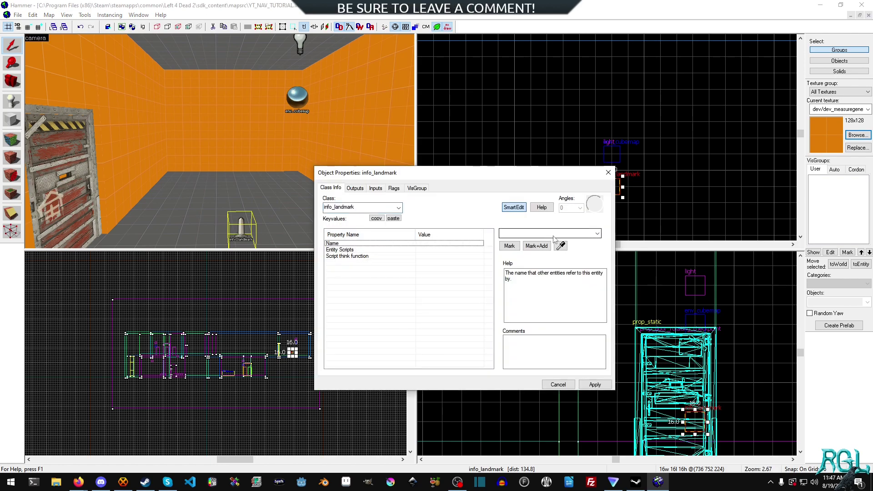
pyautogui.click(568, 235)
pyautogui.write('landmark_')
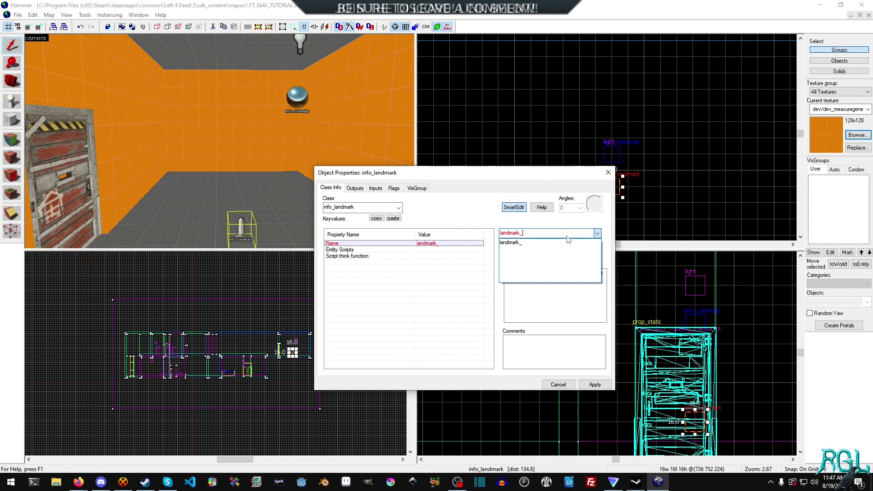
pyautogui.write('chang')
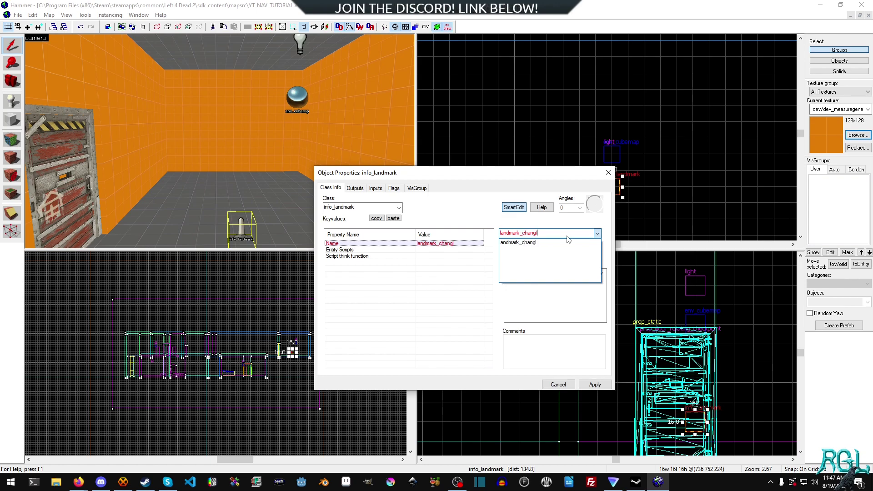
pyautogui.write('elevel1')
pyautogui.click(594, 384)
pyautogui.click(594, 385)
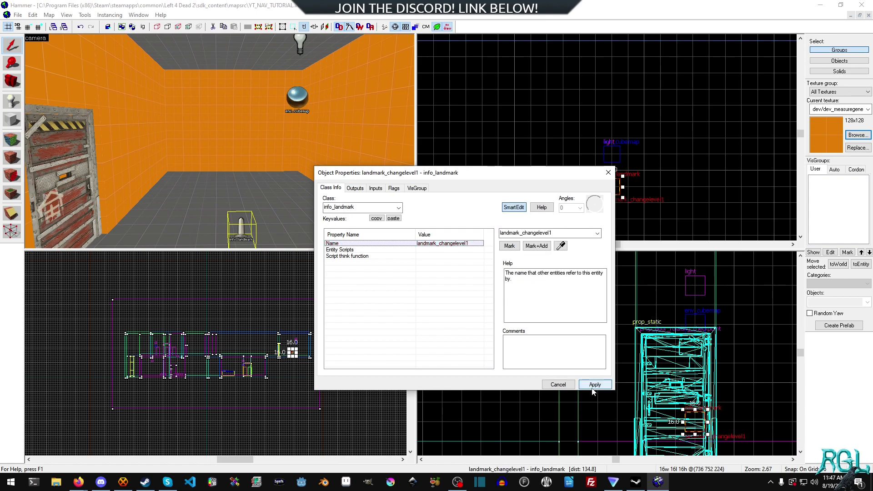
pyautogui.click(558, 385)
pyautogui.click(18, 120)
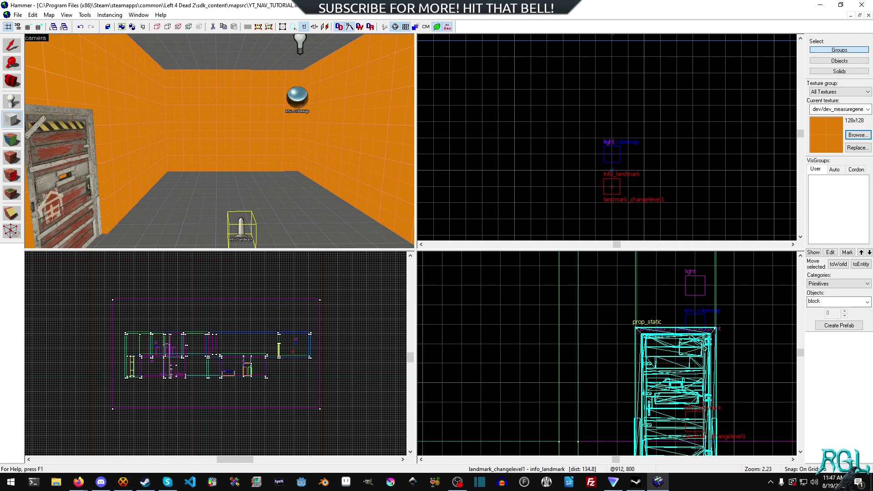
# - Make tools/toolstrigger the current texture by filtering the texture browser for 'trigger'
pyautogui.hotkey('alt', 'Tab')
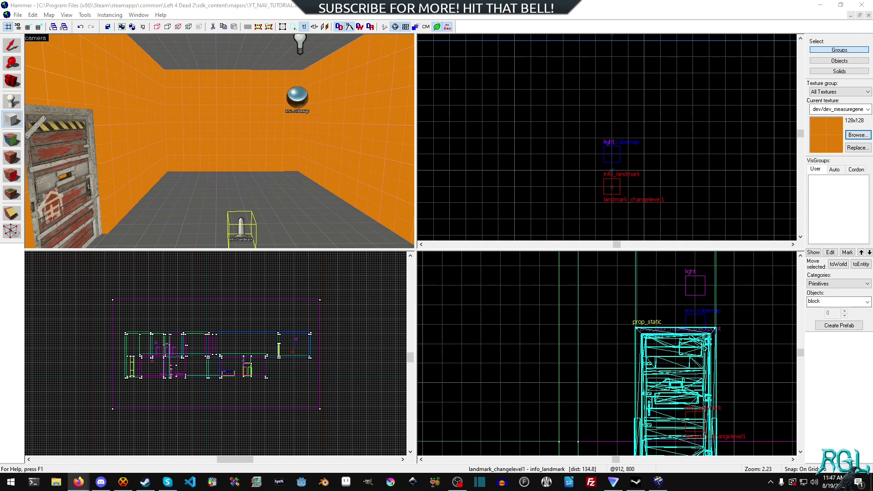
pyautogui.click(457, 6)
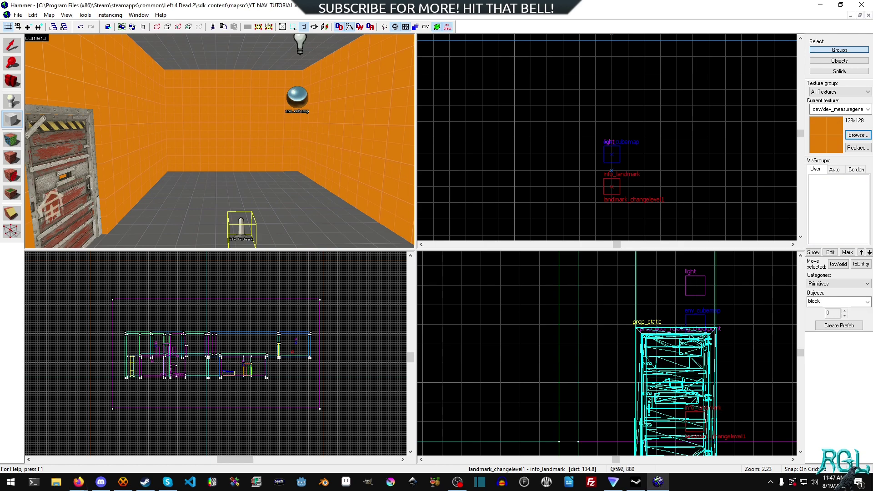
pyautogui.click(855, 136)
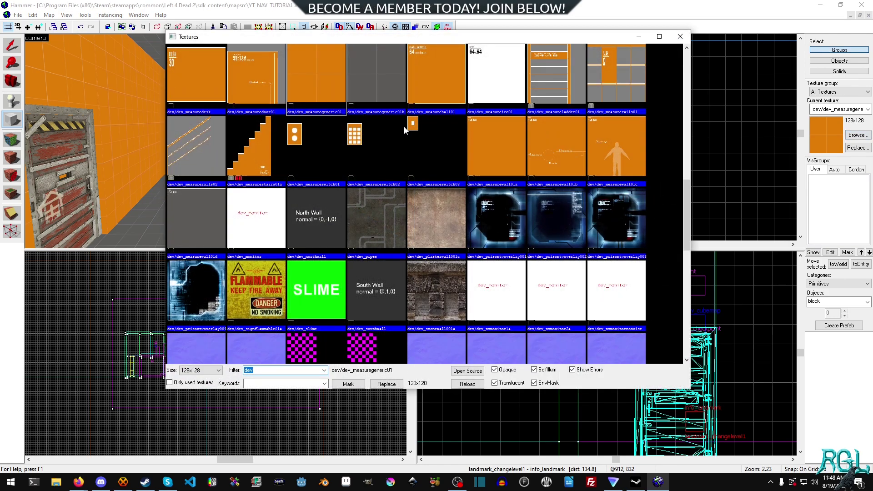
pyautogui.write('trigger')
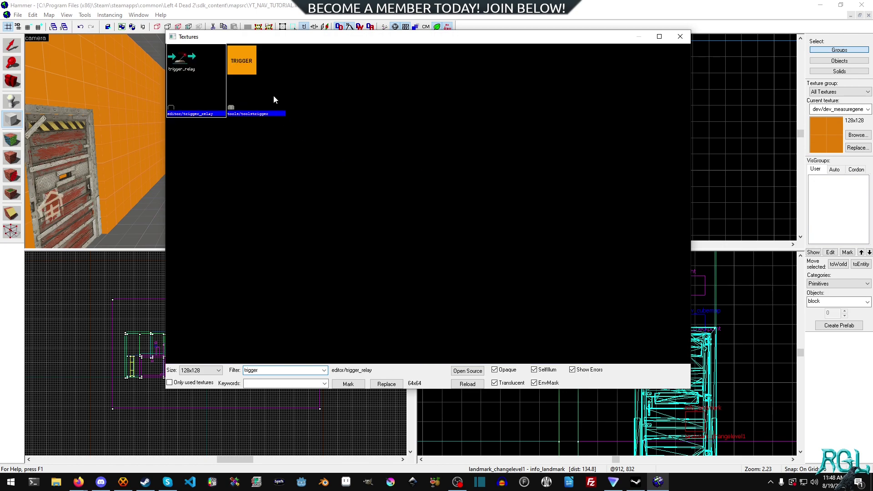
pyautogui.doubleClick(274, 99)
# - Draw a 512×256 block across the room, 192 units tall, and create it as a solid
pyautogui.scroll(3, 506, 116)
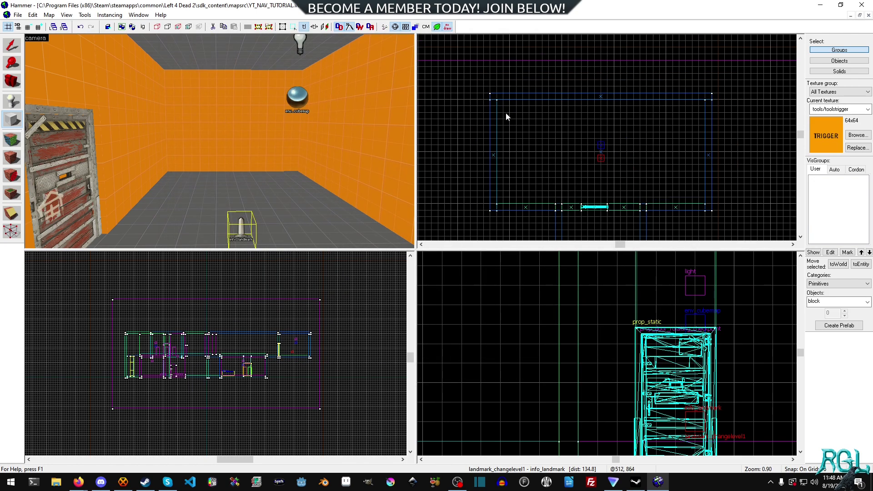
pyautogui.moveTo(497, 99); pyautogui.dragTo(704, 201)
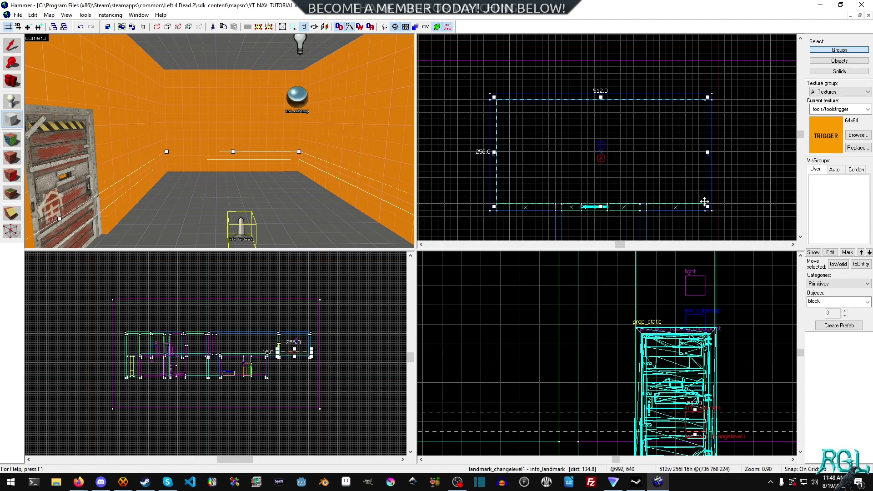
pyautogui.scroll(-3, 641, 407)
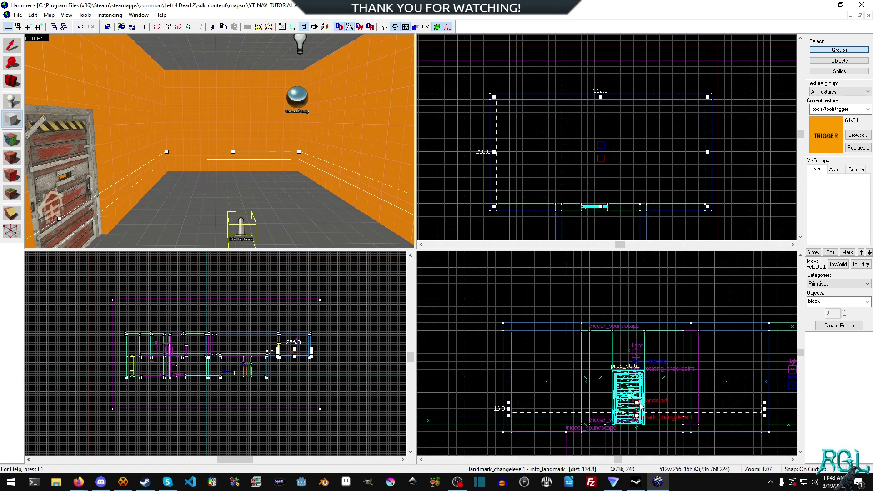
pyautogui.moveTo(639, 404); pyautogui.dragTo(636, 328)
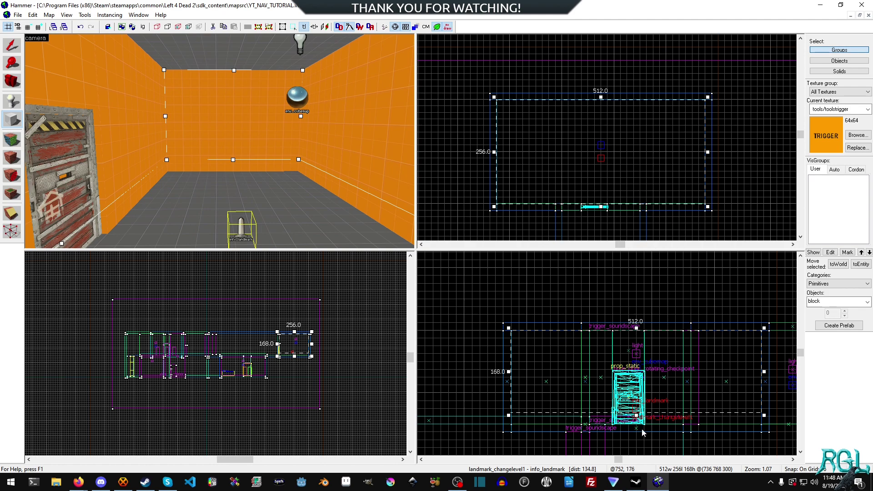
pyautogui.moveTo(636, 415); pyautogui.dragTo(637, 428)
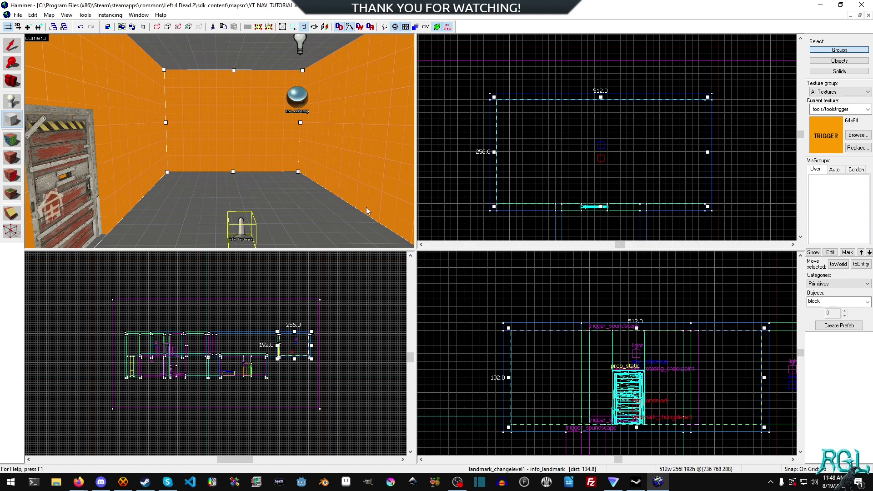
pyautogui.press('Return')
# - Tie the trigger block to an entity and set its class to info_changelevel
pyautogui.hotkey('shift', 's')
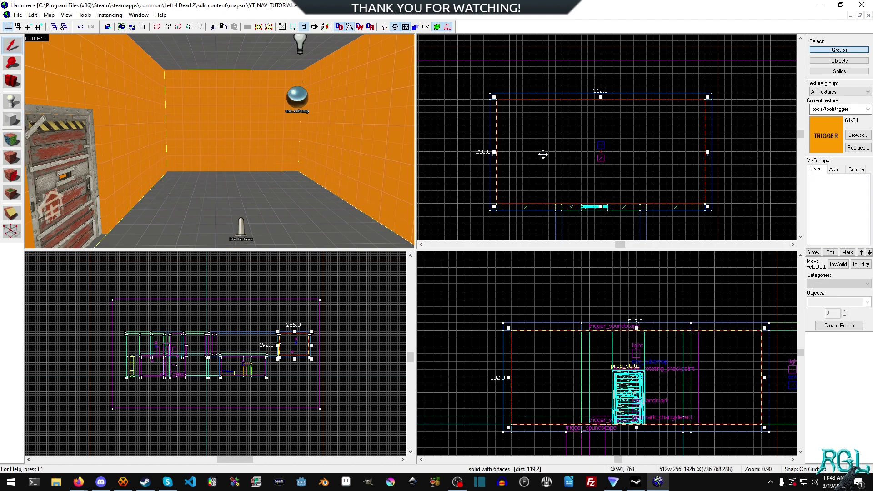
pyautogui.rightClick(577, 148)
pyautogui.click(603, 343)
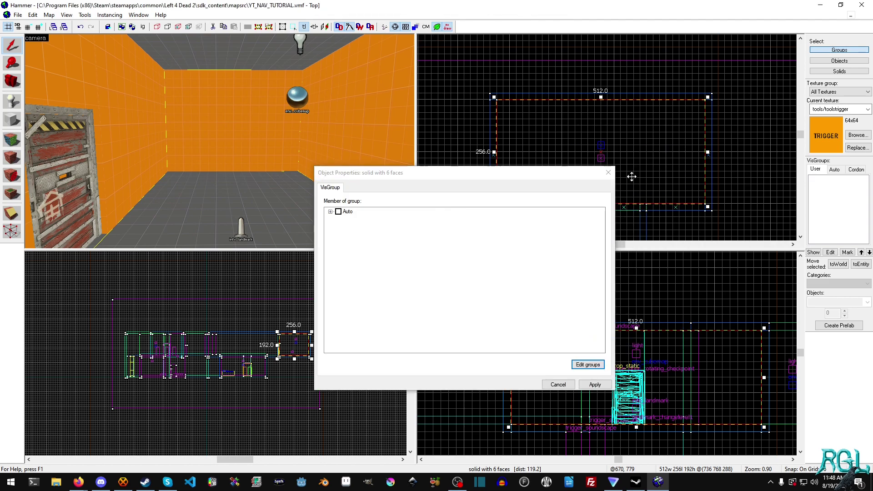
pyautogui.click(608, 173)
pyautogui.hotkey('ctrl', 't')
pyautogui.click(371, 208)
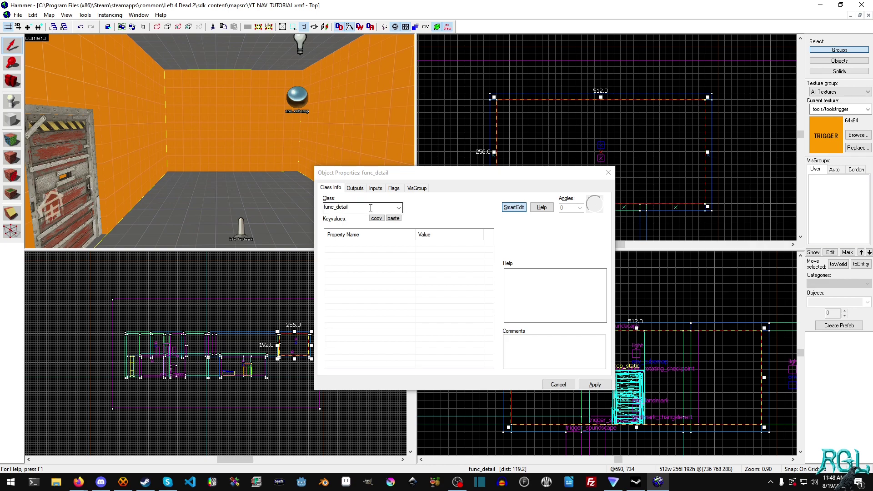
pyautogui.doubleClick(370, 207)
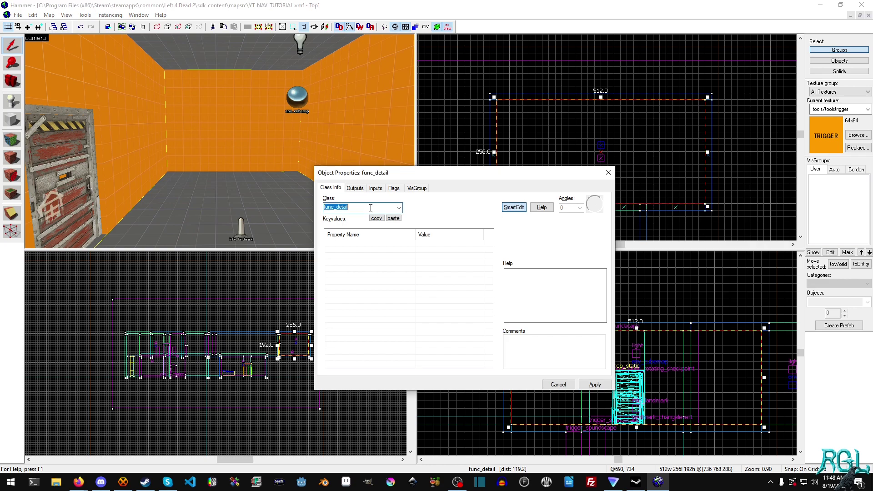
pyautogui.write('info')
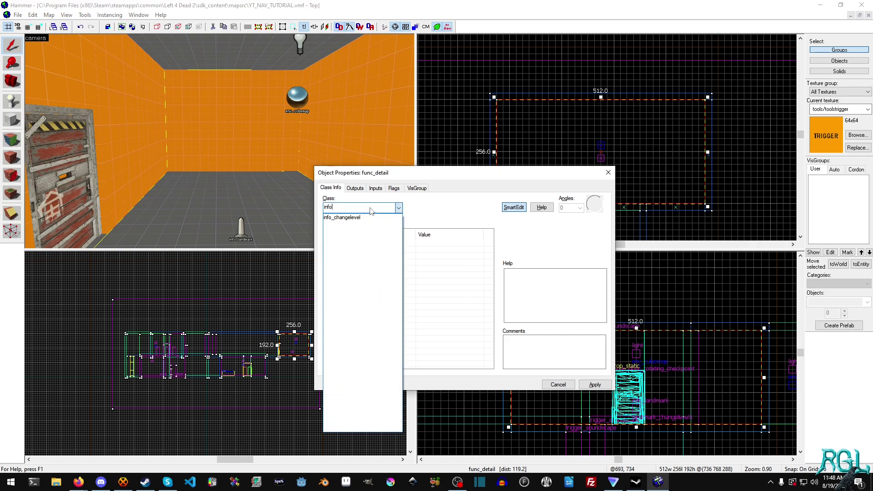
pyautogui.click(341, 217)
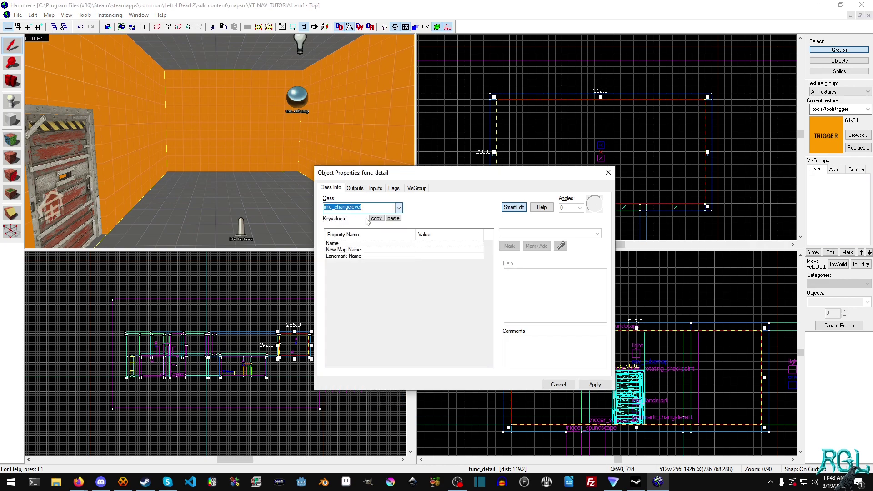
pyautogui.click(593, 385)
# - Set Landmark Name to landmark_changelevel1 and begin New Map Name as 'YT_NAV_TUTORIAL'
pyautogui.click(440, 256)
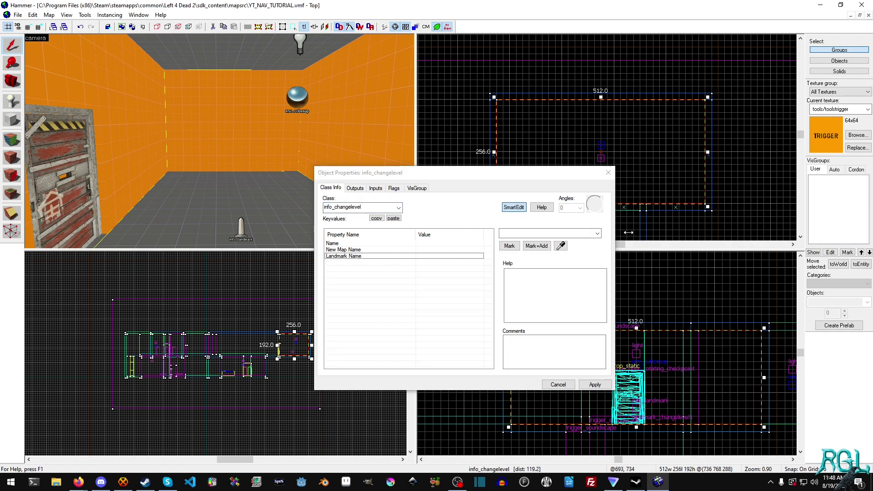
pyautogui.click(597, 233)
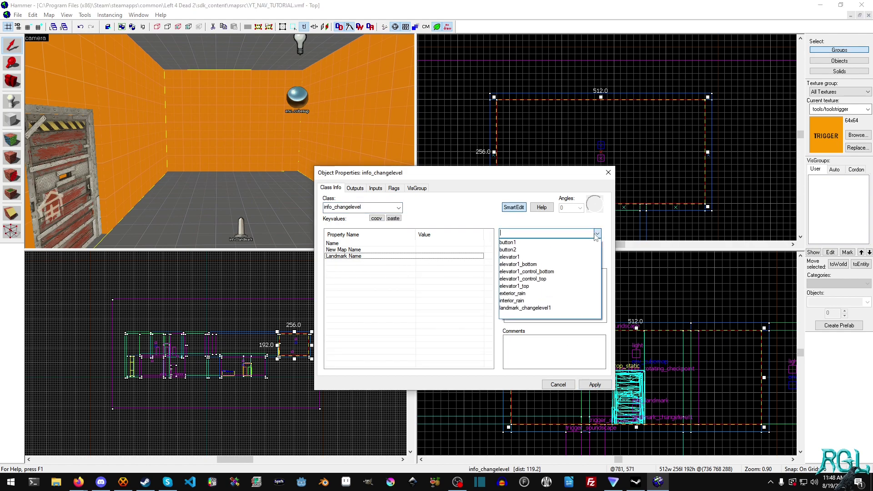
pyautogui.click(536, 309)
pyautogui.click(590, 383)
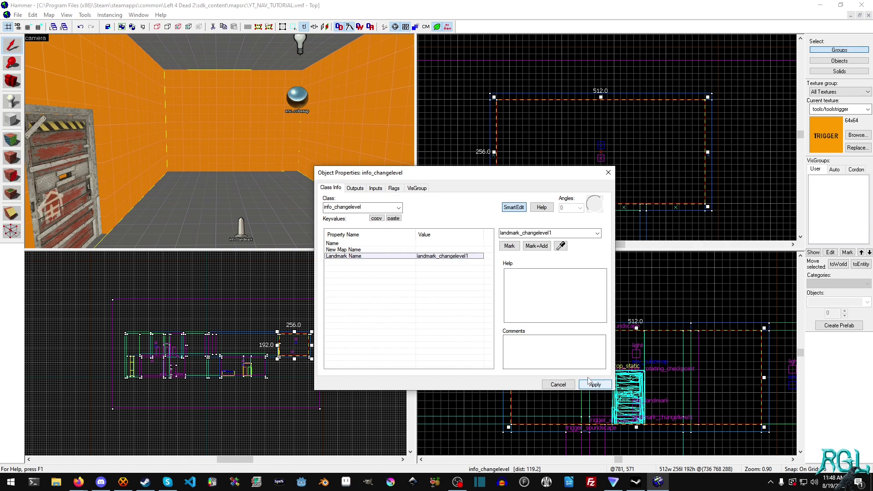
pyautogui.click(352, 248)
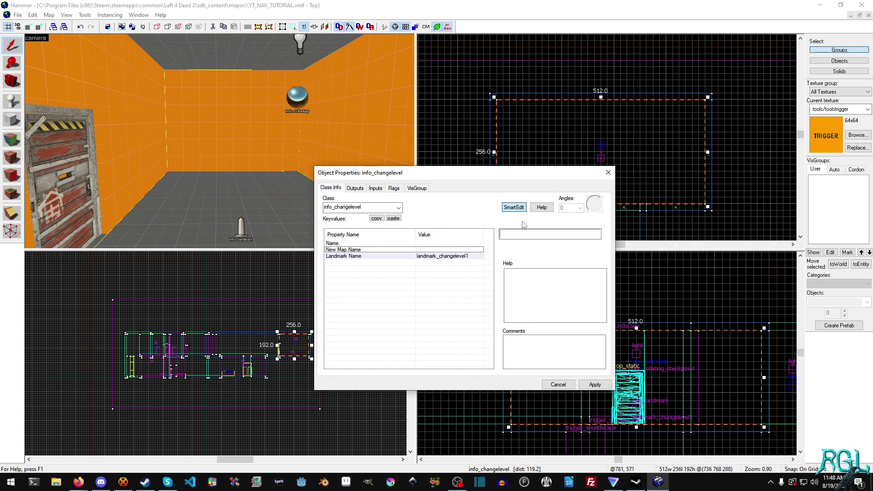
pyautogui.click(528, 234)
pyautogui.write('YT')
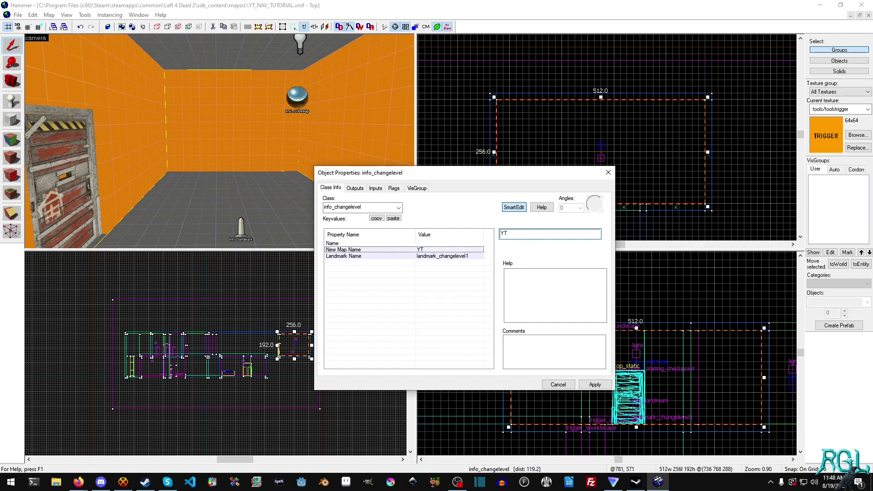
pyautogui.write('_NAV_TUTORIAL_2')
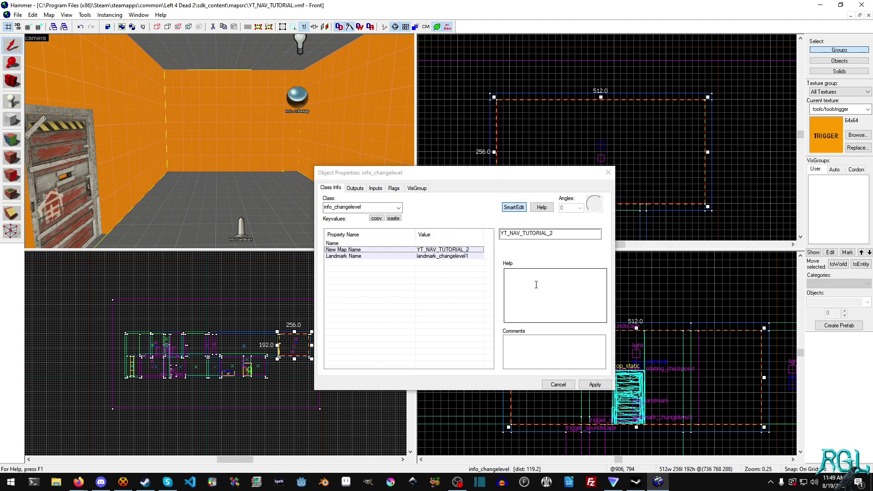
# - Close the info_changelevel's Object Properties dialog
pyautogui.click(558, 384)
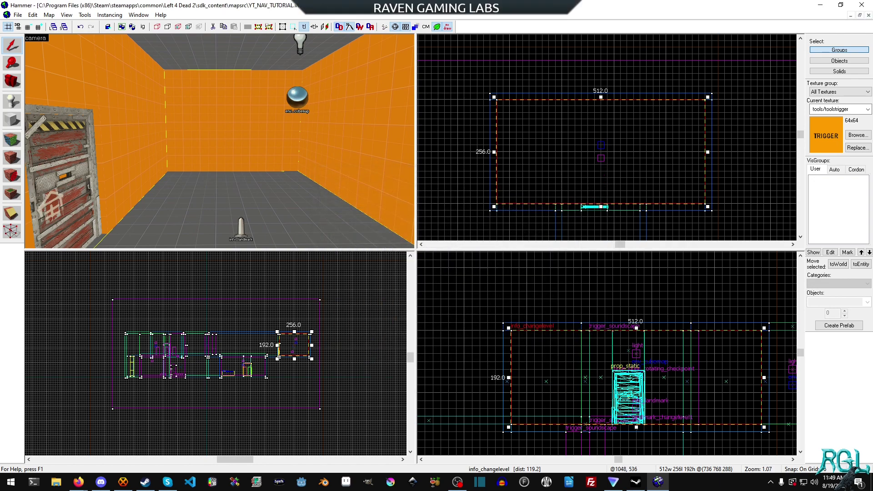
pyautogui.hotkey('alt', 'Tab')
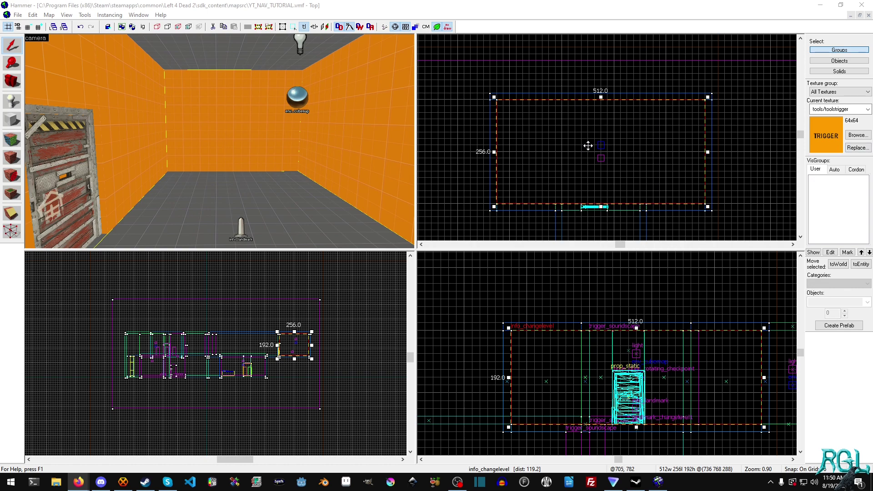
# - Deselect the info_changelevel trigger brush by clicking empty space in the top view
pyautogui.click(474, 148)
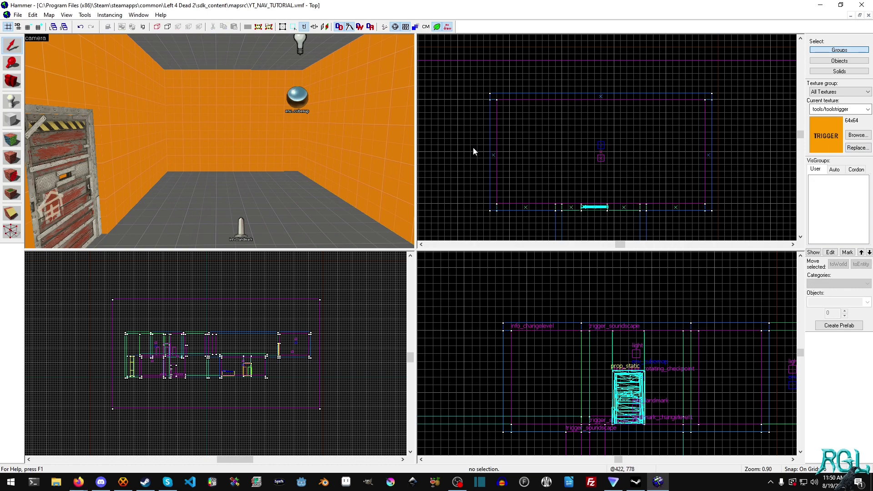